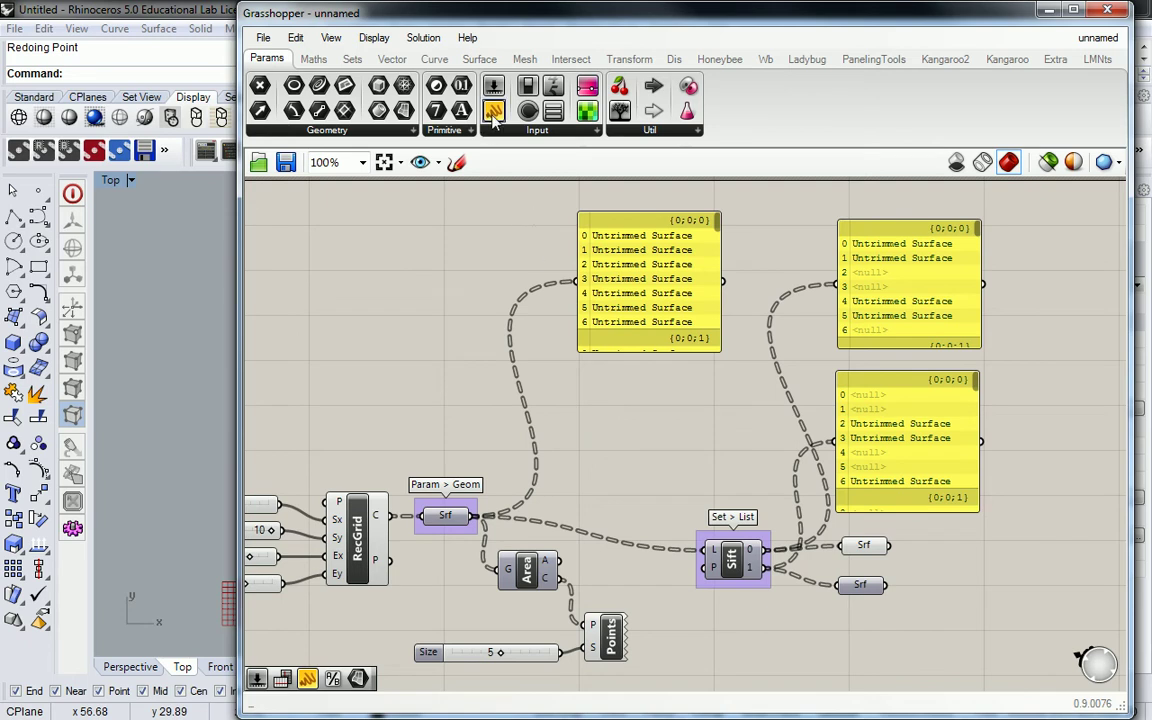
# Step: Add an empty panel to the canvas beneath the panel listing the source surfaces
pyautogui.moveTo(493, 117); pyautogui.dragTo(600, 400)
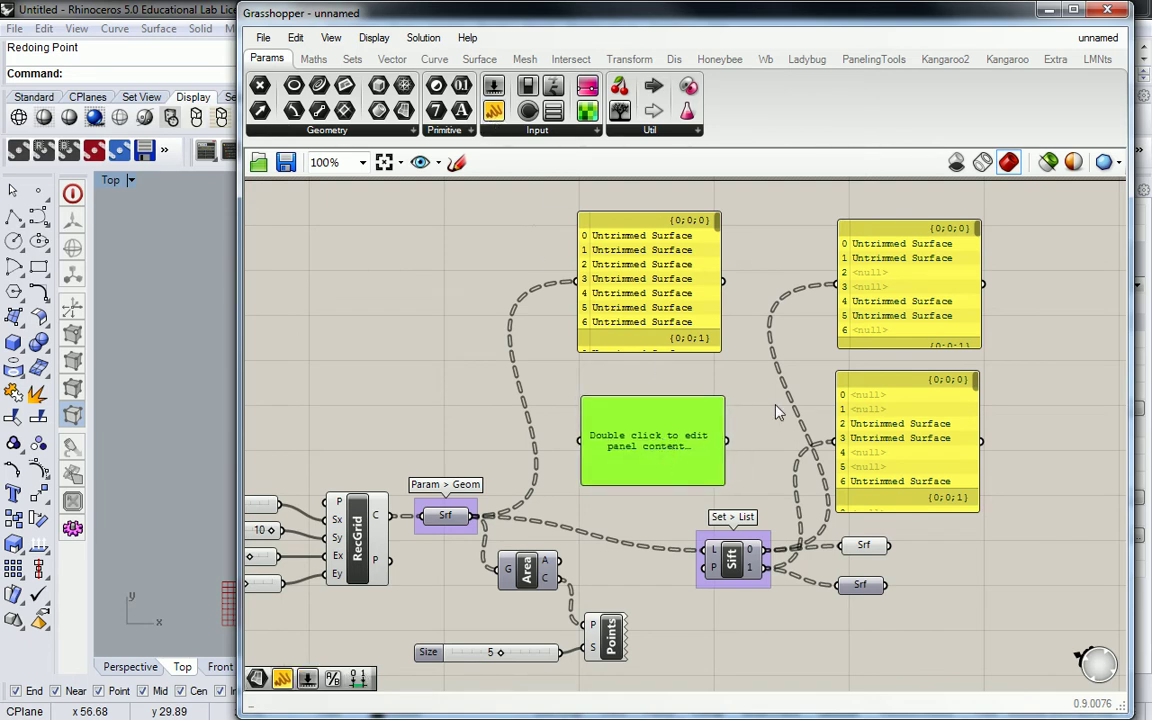
pyautogui.moveTo(776, 405); pyautogui.dragTo(717, 423, button='right')
pyautogui.moveTo(720, 582); pyautogui.dragTo(766, 558, button='right')
# Step: Rearrange the definition: raise Sift and the source Srf parameter beside the panels, and move output 1's Srf and panel lower on the canvas
pyautogui.moveTo(720, 545); pyautogui.dragTo(742, 375)
pyautogui.moveTo(848, 539); pyautogui.dragTo(897, 615)
pyautogui.keyDown('shift'); pyautogui.click(848, 580); pyautogui.keyUp('shift')
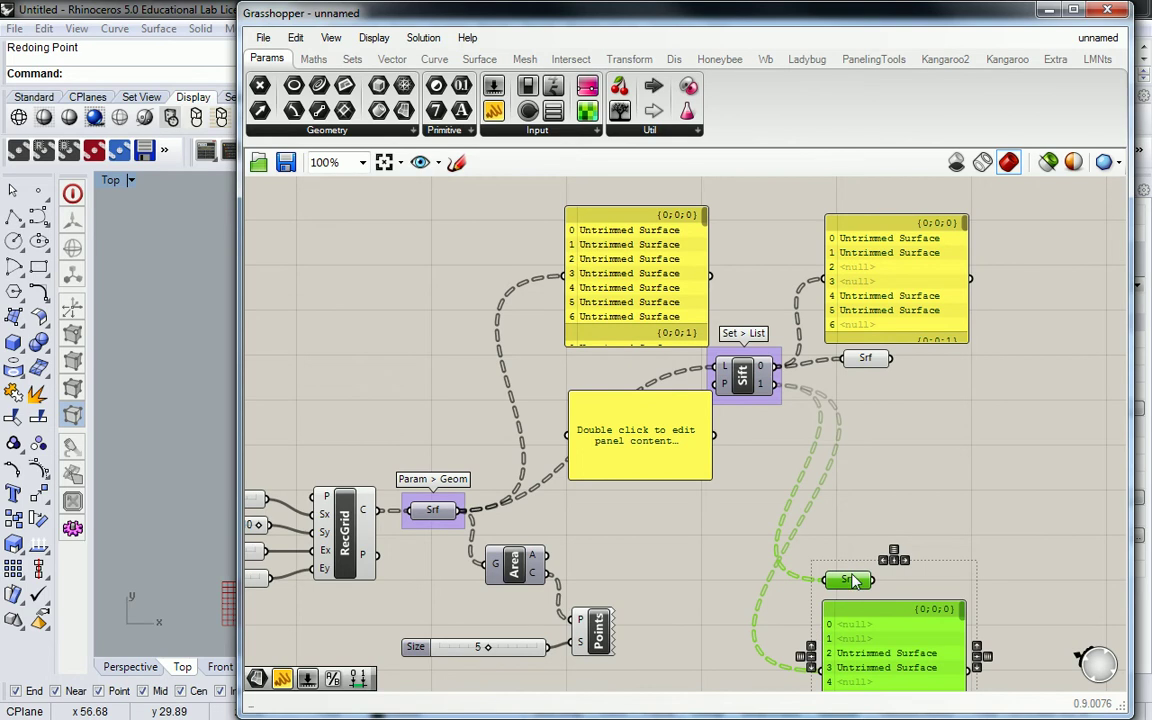
pyautogui.moveTo(852, 580); pyautogui.dragTo(958, 680)
pyautogui.click(731, 497)
pyautogui.moveTo(642, 403); pyautogui.dragTo(704, 421, button='right')
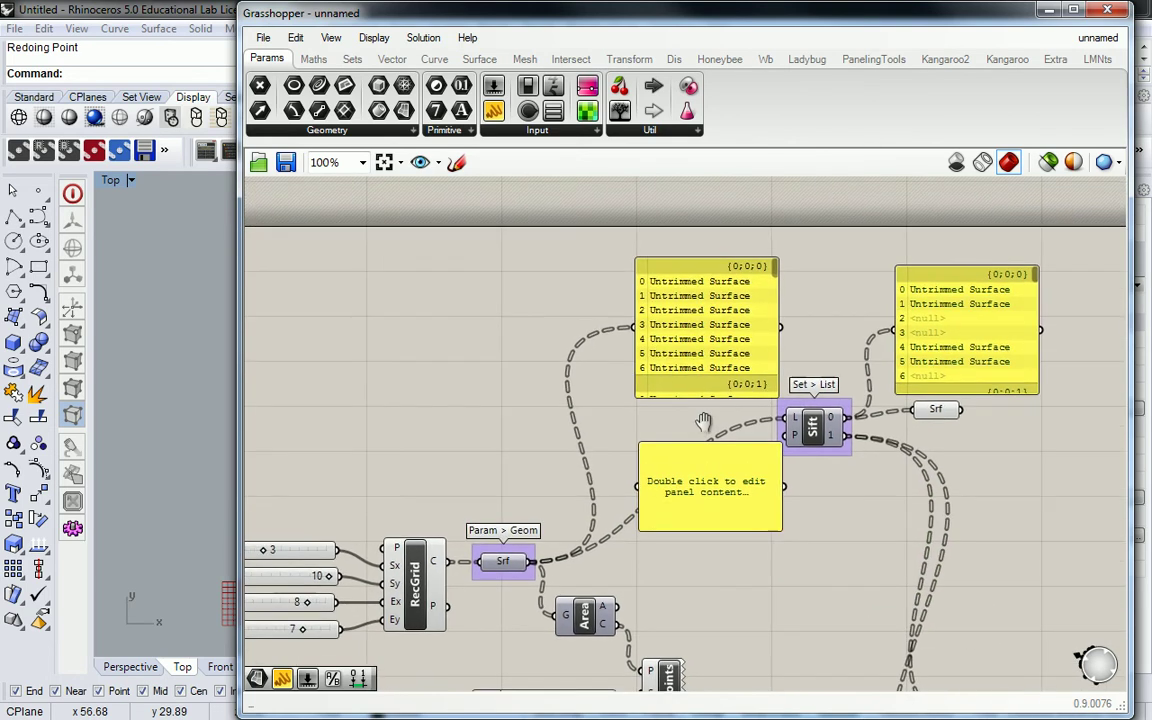
pyautogui.moveTo(515, 567); pyautogui.dragTo(531, 418)
pyautogui.moveTo(746, 476); pyautogui.dragTo(728, 471)
# Step: Enter the pattern values 0, 0, 1, 1 on separate lines in the new panel
pyautogui.doubleClick(734, 482)
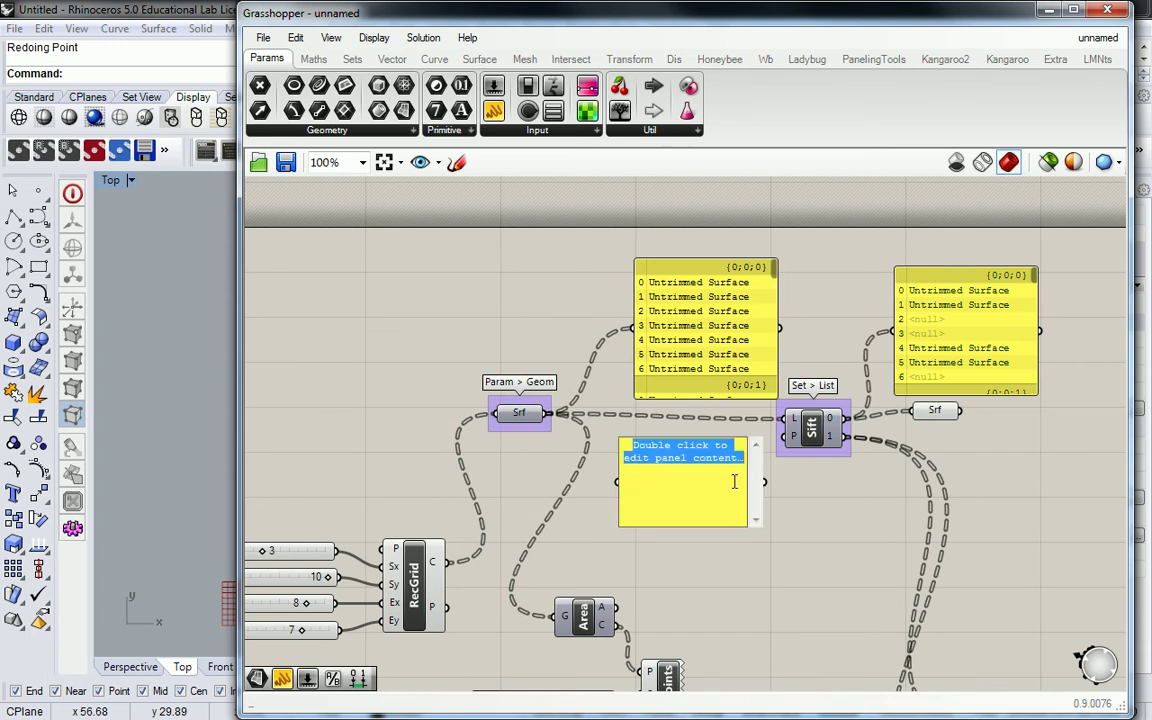
pyautogui.write('0')
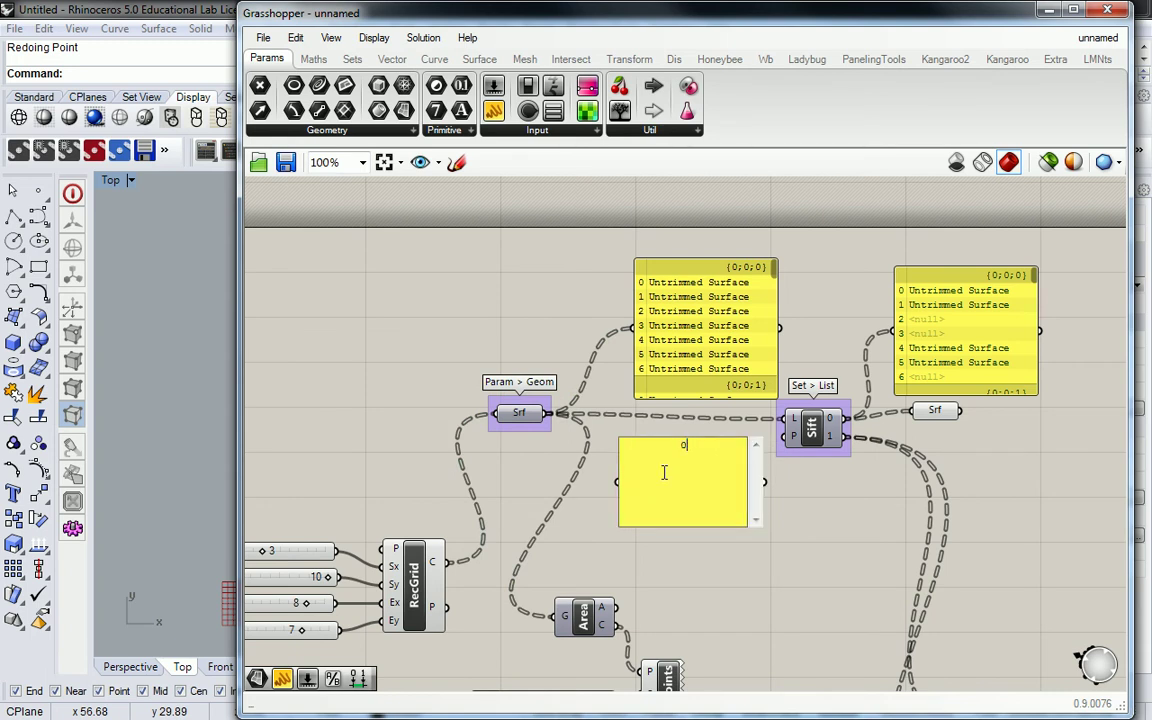
pyautogui.press('Return')
pyautogui.write('0')
pyautogui.press('Return')
pyautogui.write('1')
pyautogui.press('Return')
pyautogui.write('1')
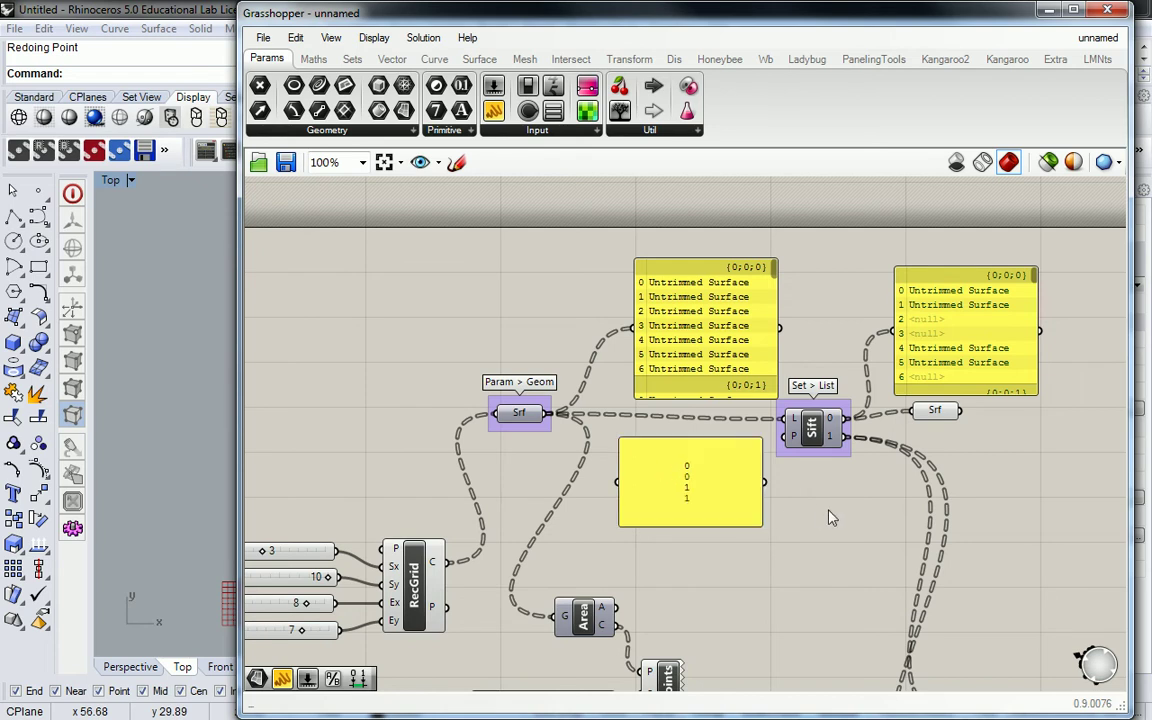
# Step: Turn off multiline data for the pattern panel and connect it to Sift's P input
pyautogui.rightClick(725, 483)
pyautogui.click(730, 355)
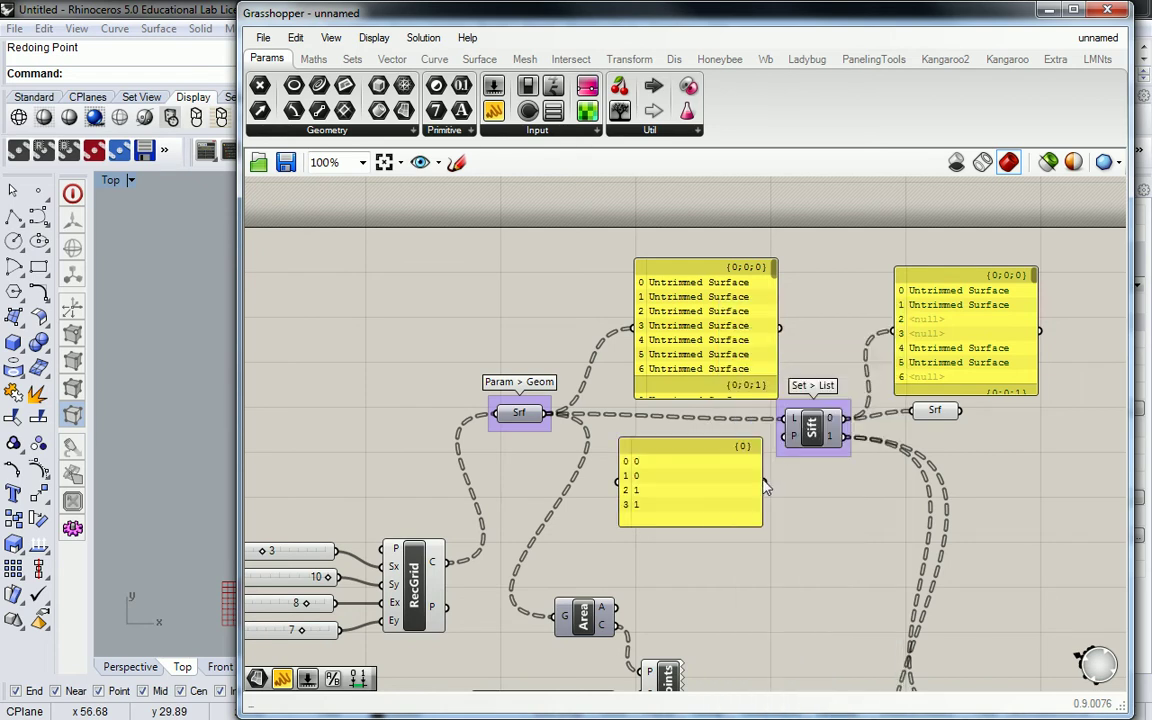
pyautogui.moveTo(797, 443)
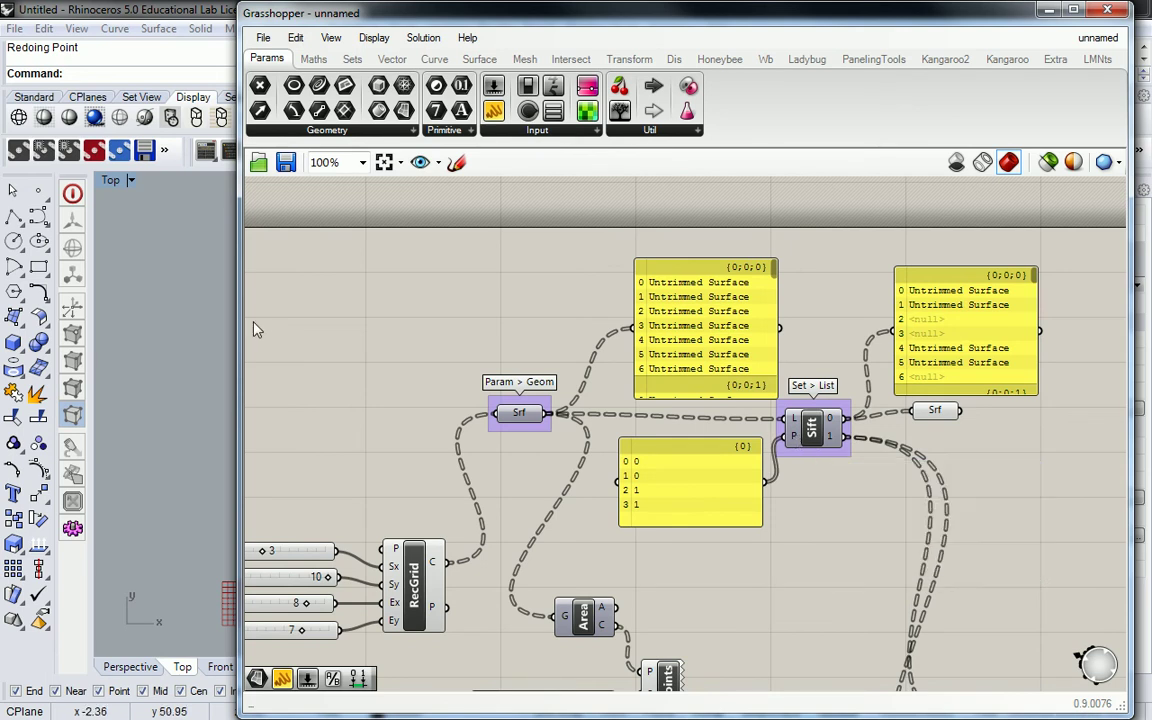
# Step: Narrow the Grasshopper window to uncover the numbered grid in Rhino's Top viewport, keeping the pattern panel and Sift in view
pyautogui.moveTo(241, 322); pyautogui.dragTo(566, 330)
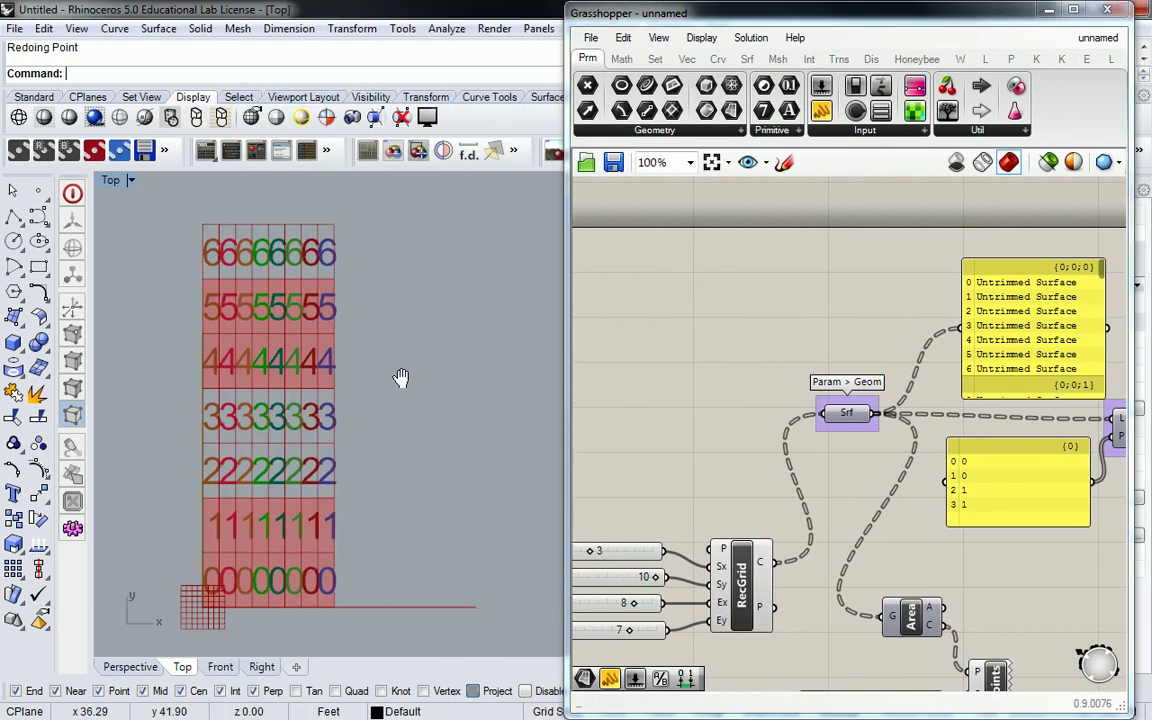
pyautogui.moveTo(1003, 432); pyautogui.dragTo(831, 442, button='right')
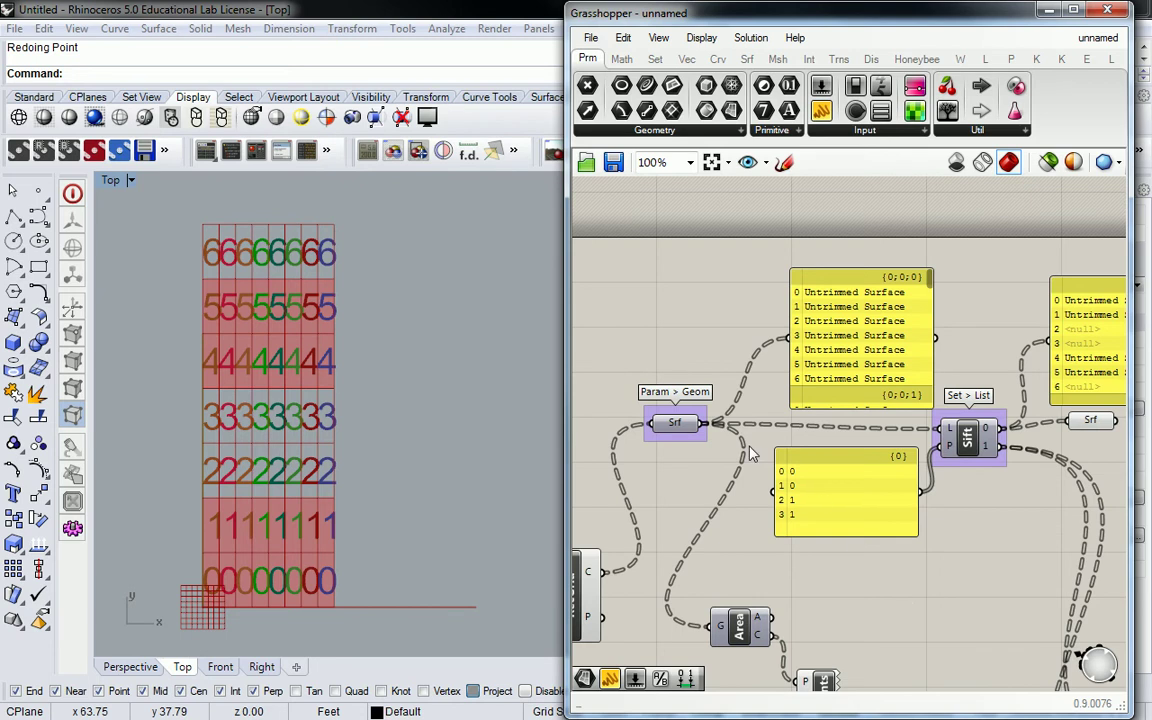
# Step: Place the pattern panel over the source surface list and compare the pattern entries with the surface indices
pyautogui.moveTo(753, 443); pyautogui.dragTo(785, 515)
pyautogui.scroll(6, 785, 512)
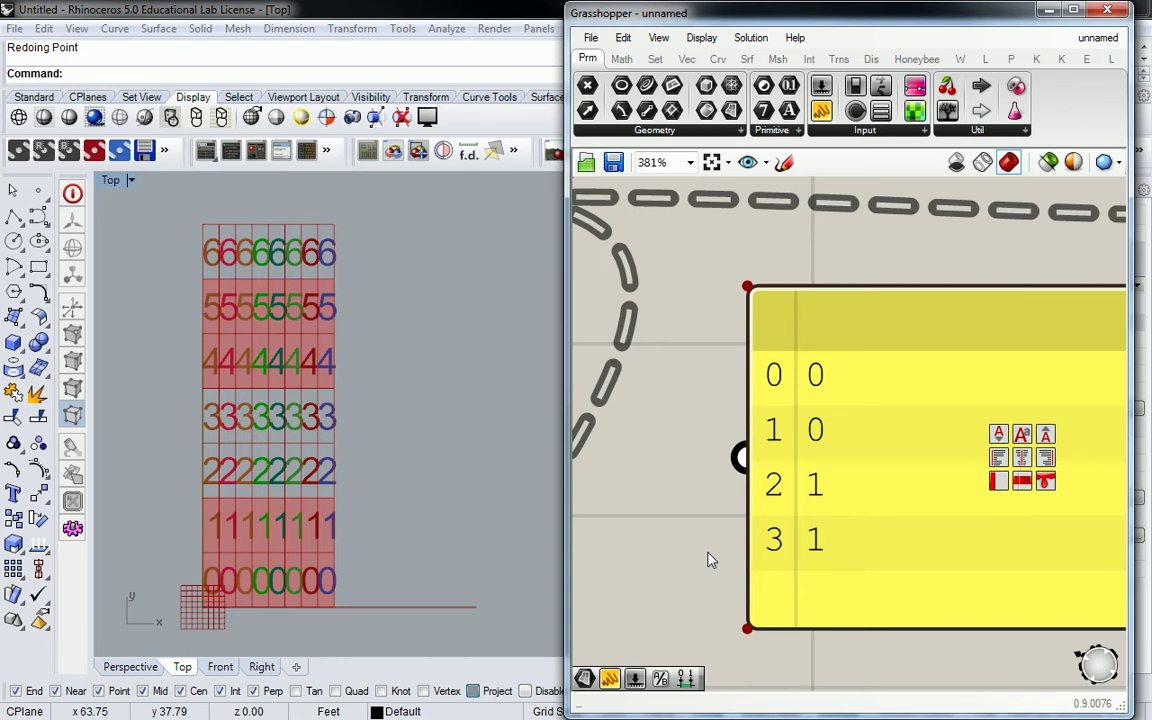
pyautogui.scroll(-5, 730, 300)
pyautogui.scroll(2, 730, 290)
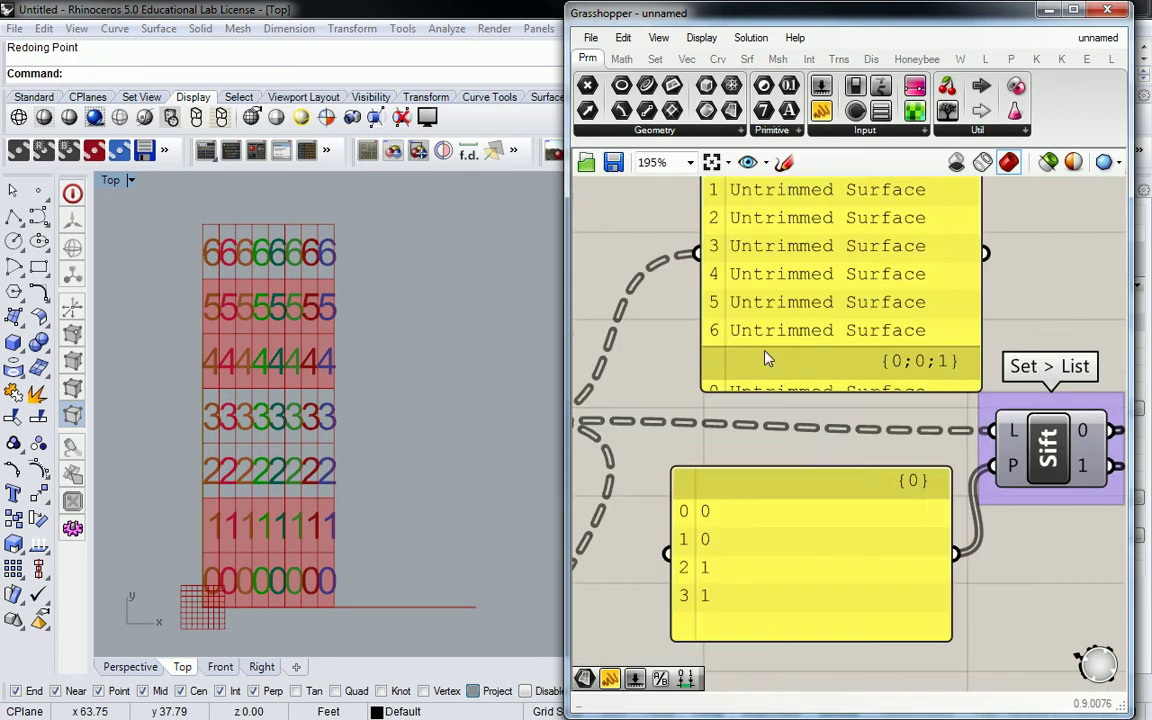
pyautogui.scroll(-2, 765, 463)
pyautogui.moveTo(790, 504); pyautogui.dragTo(858, 295)
pyautogui.scroll(3, 763, 288)
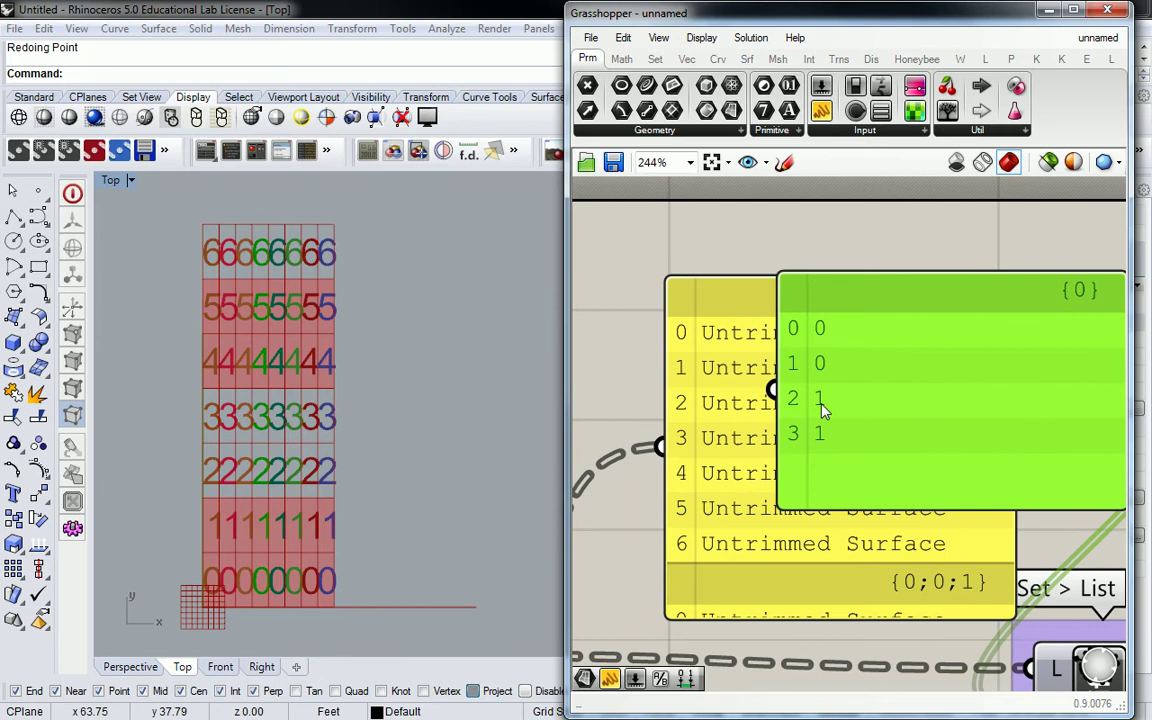
pyautogui.moveTo(879, 303); pyautogui.dragTo(887, 301)
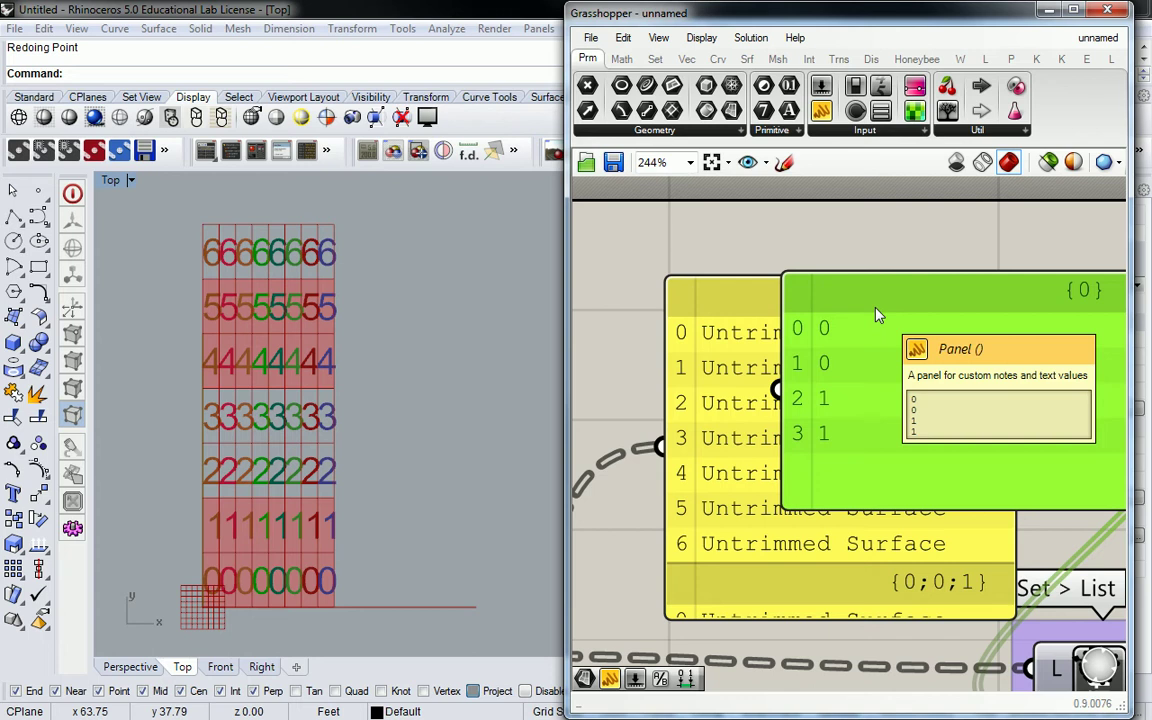
pyautogui.scroll(-4, 856, 329)
pyautogui.moveTo(903, 347)
pyautogui.mouseDown(button='right')
pyautogui.moveTo(861, 393)
pyautogui.moveTo(895, 342)
pyautogui.mouseUp(button='right')
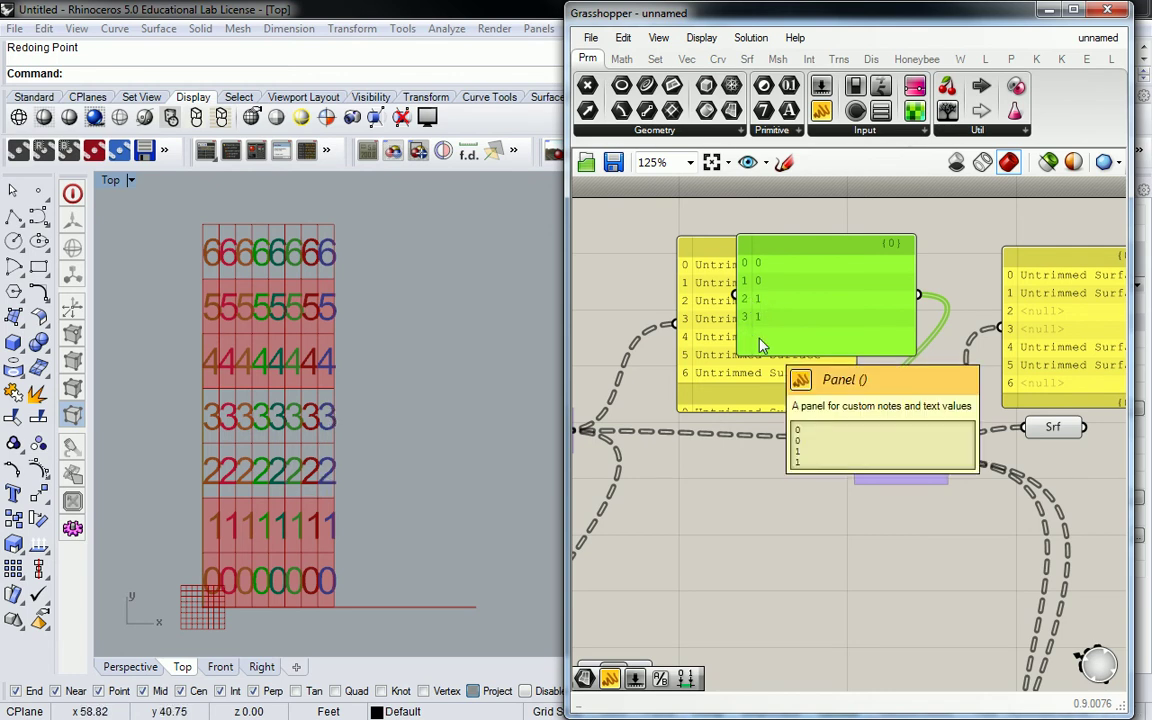
pyautogui.moveTo(955, 475); pyautogui.dragTo(962, 522, button='right')
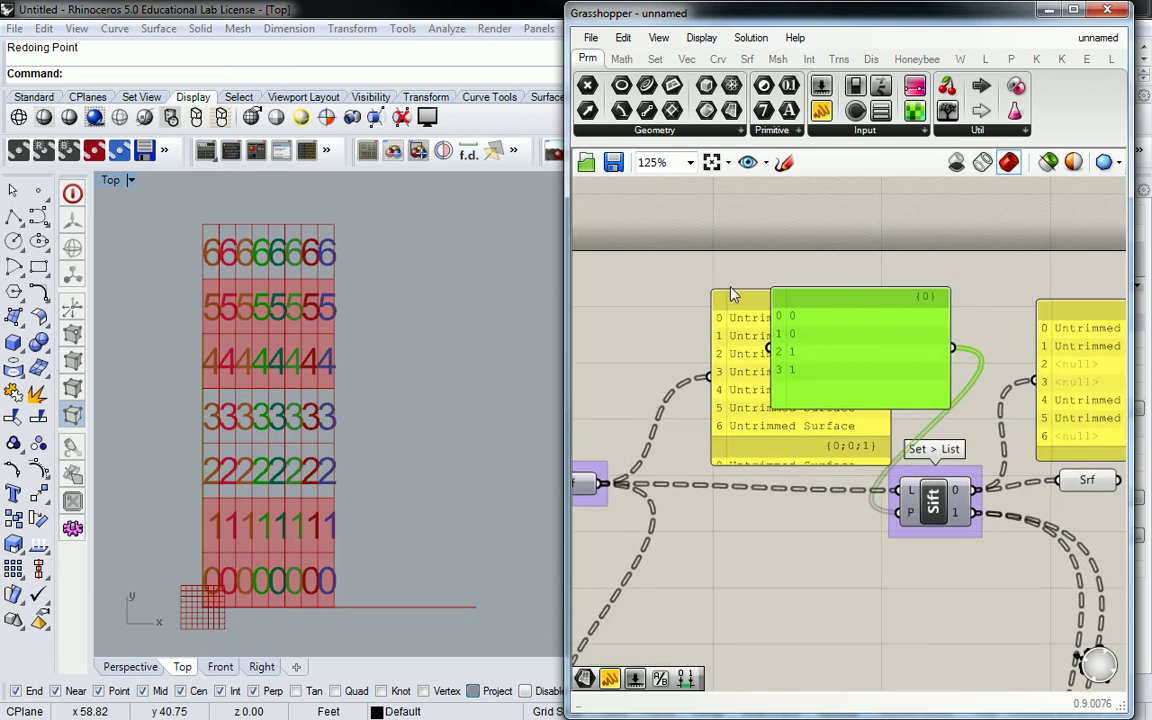
# Step: Replace the pattern panel's content with the two values 0 and 1
pyautogui.doubleClick(808, 333)
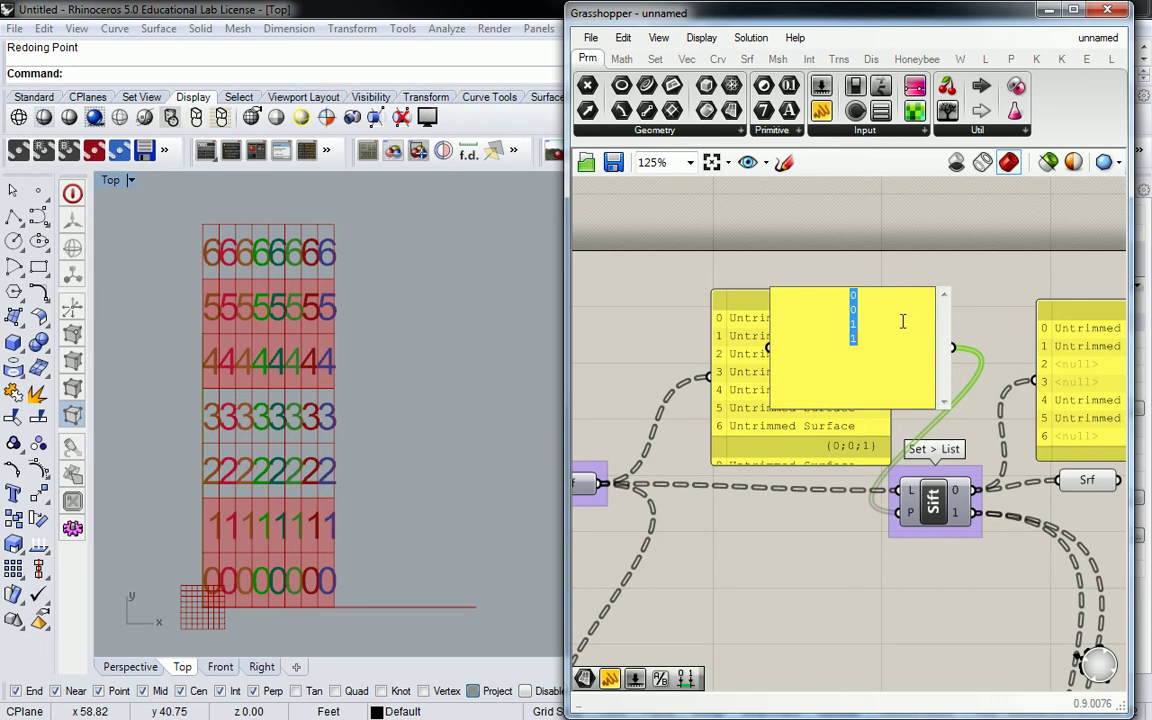
pyautogui.write('0')
pyautogui.press('Return')
pyautogui.write('1')
pyautogui.click(898, 265)
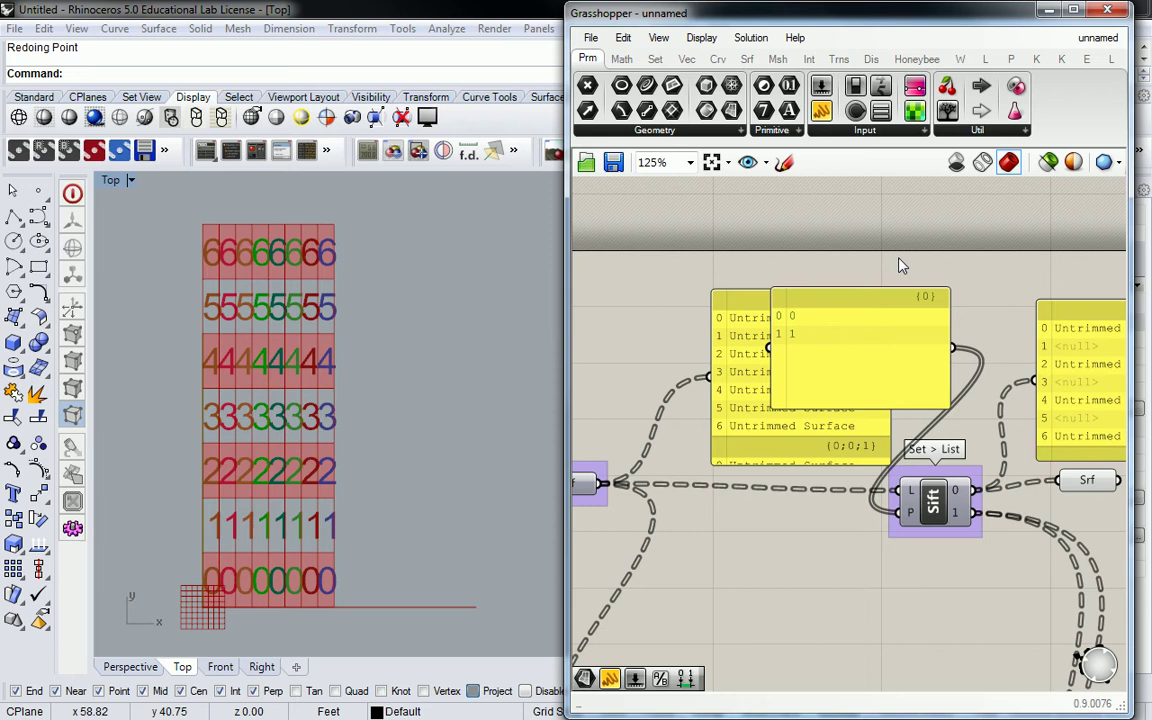
# Step: Append two more lines with the value 1 to the pattern panel, giving 0, 1, 1, 1
pyautogui.doubleClick(861, 334)
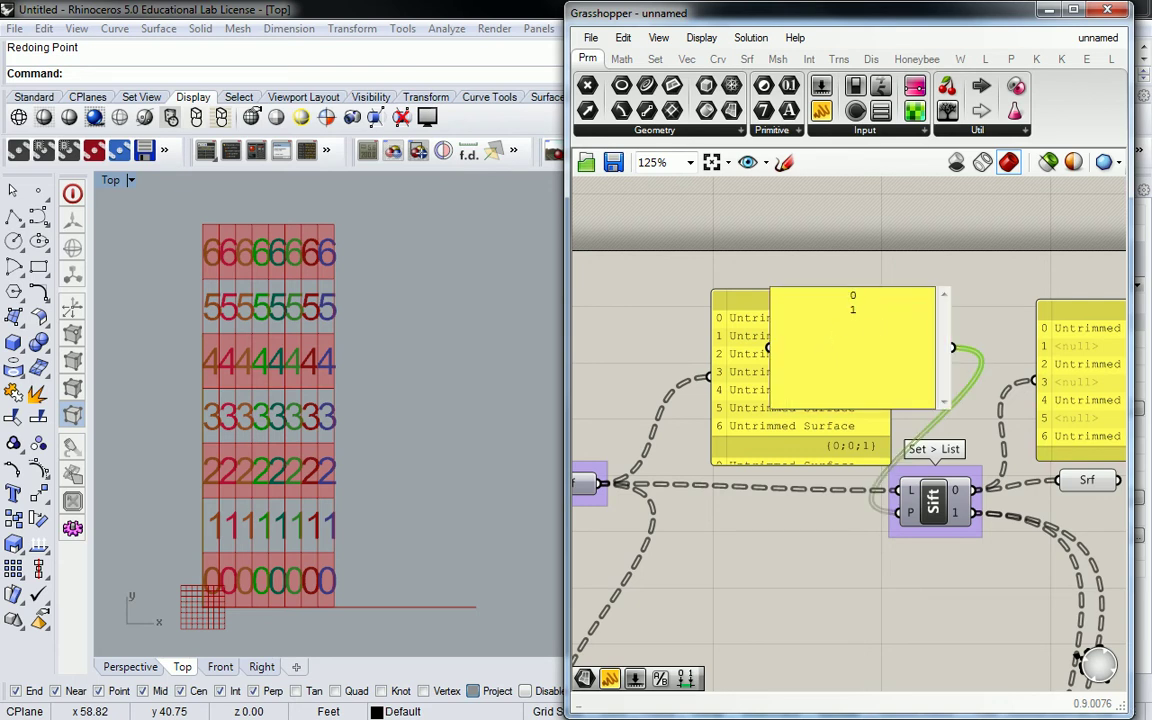
pyautogui.press('Return')
pyautogui.write('1')
pyautogui.press('Return')
pyautogui.write('1')
pyautogui.click(907, 265)
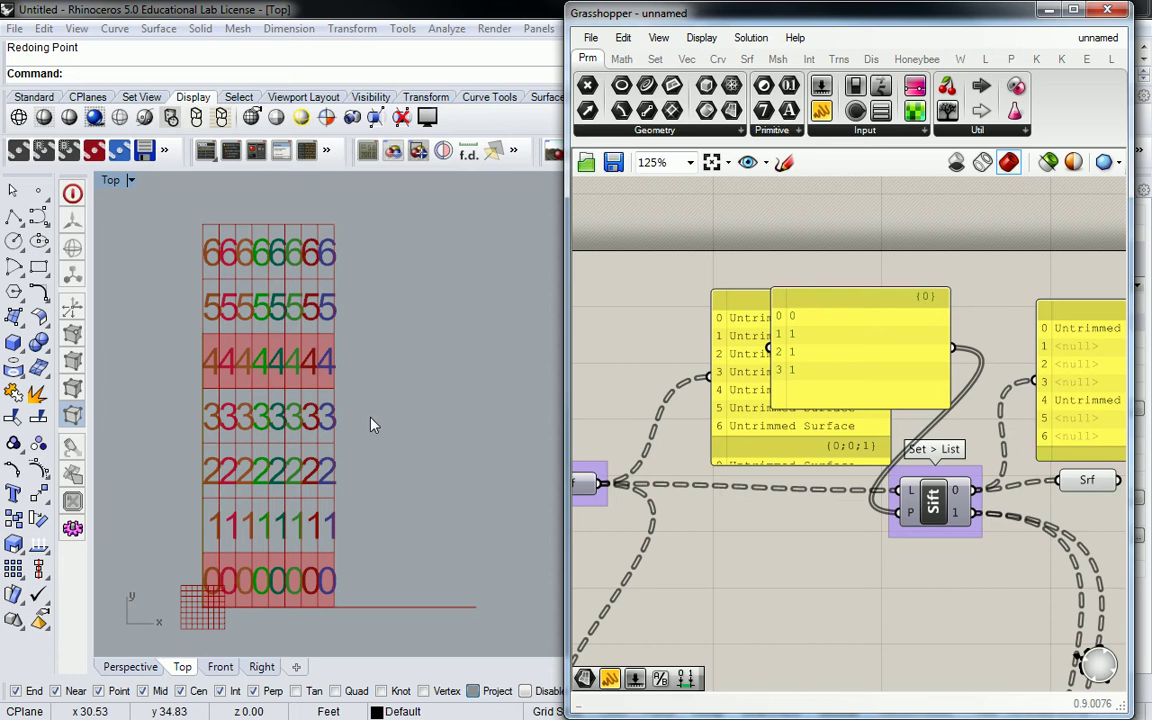
# Step: Flatten the source Srf parameter that feeds Sift's L input
pyautogui.moveTo(684, 355); pyautogui.dragTo(819, 324, button='right')
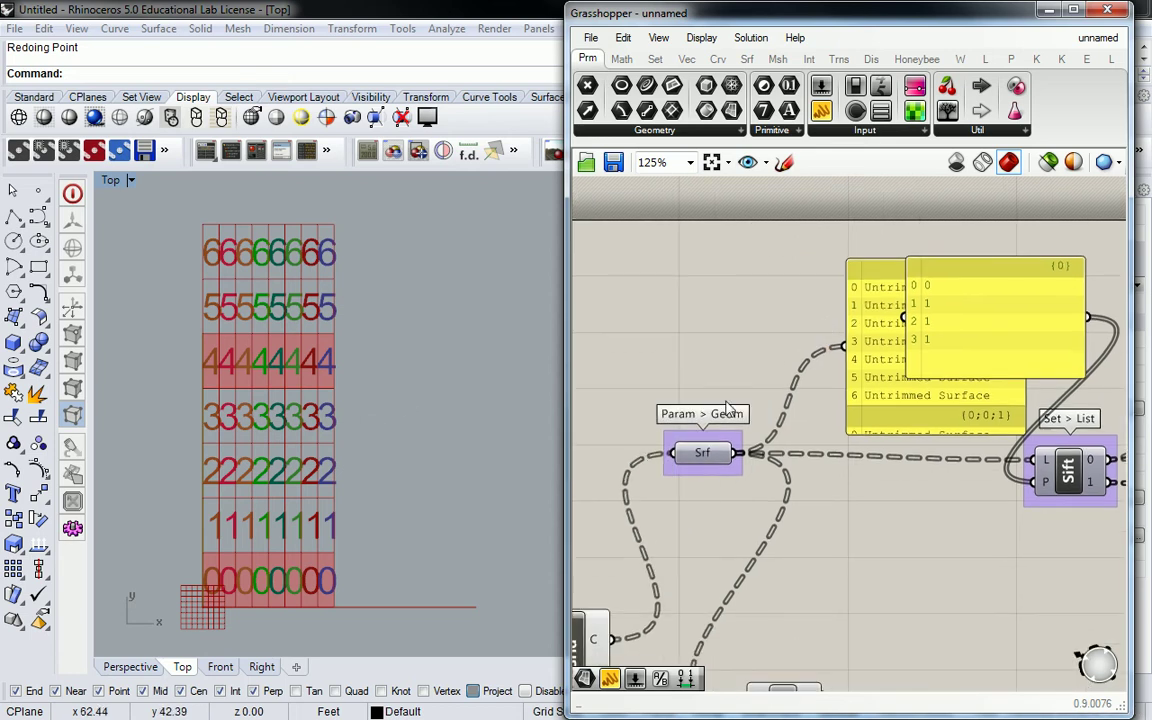
pyautogui.click(705, 453)
pyautogui.rightClick(712, 455)
pyautogui.click(757, 480)
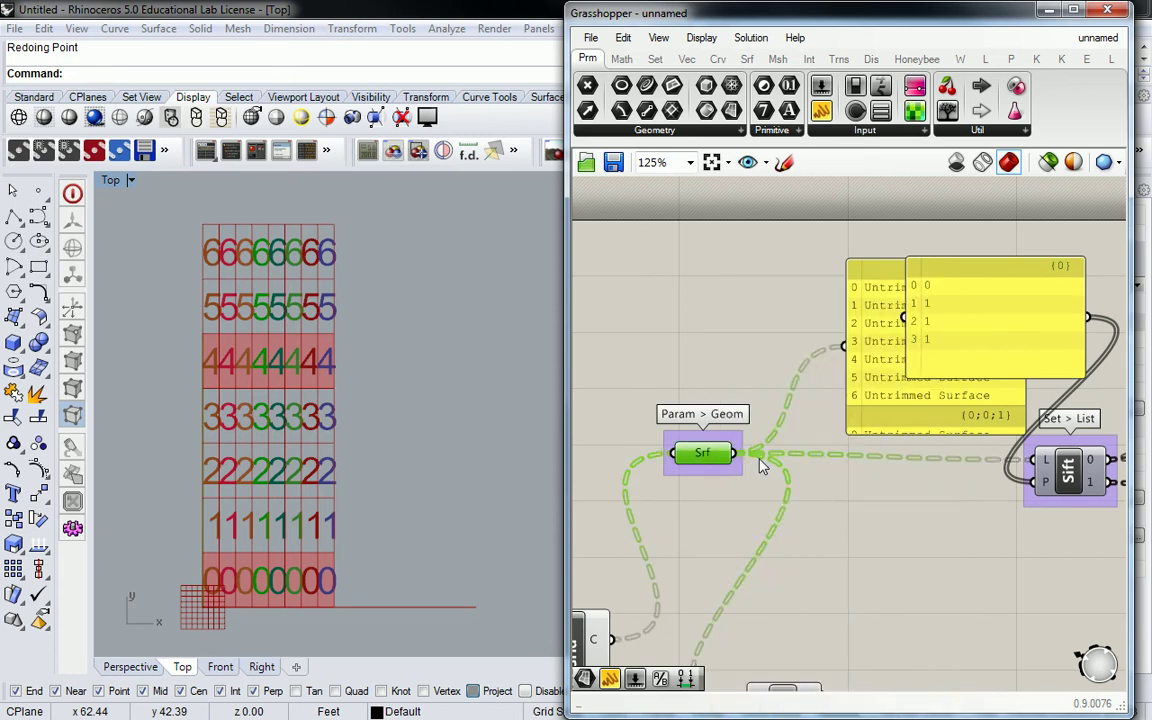
pyautogui.click(600, 412)
# Step: Set the Size slider of the Points index labels to 2
pyautogui.moveTo(768, 490); pyautogui.dragTo(818, 354, button='right')
pyautogui.scroll(-3, 818, 354)
pyautogui.scroll(2, 840, 521)
pyautogui.moveTo(790, 516); pyautogui.dragTo(769, 515)
# Step: Move the pattern panel off the source surface list to the free space below it
pyautogui.moveTo(889, 261); pyautogui.dragTo(811, 391, button='right')
pyautogui.scroll(1, 843, 276)
pyautogui.moveTo(862, 357)
pyautogui.mouseDown()
pyautogui.moveTo(847, 550)
pyautogui.moveTo(853, 313)
pyautogui.moveTo(853, 334)
pyautogui.mouseUp()
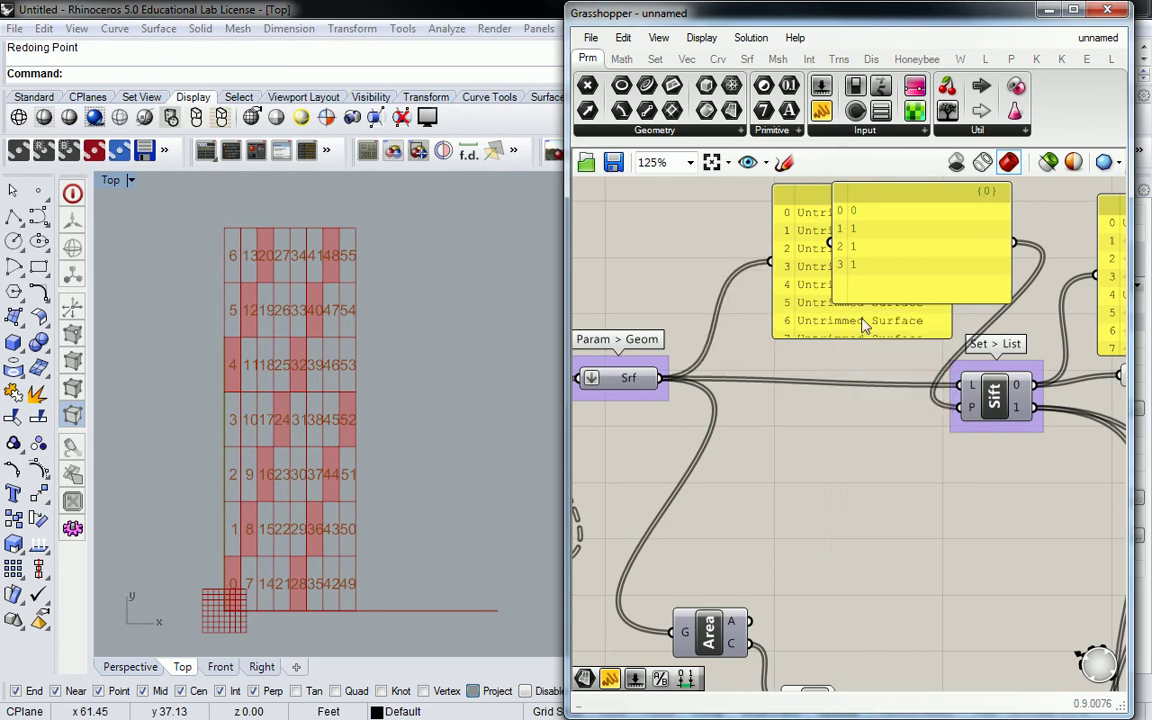
pyautogui.moveTo(893, 229); pyautogui.dragTo(787, 256, button='right')
pyautogui.moveTo(830, 226); pyautogui.dragTo(748, 464)
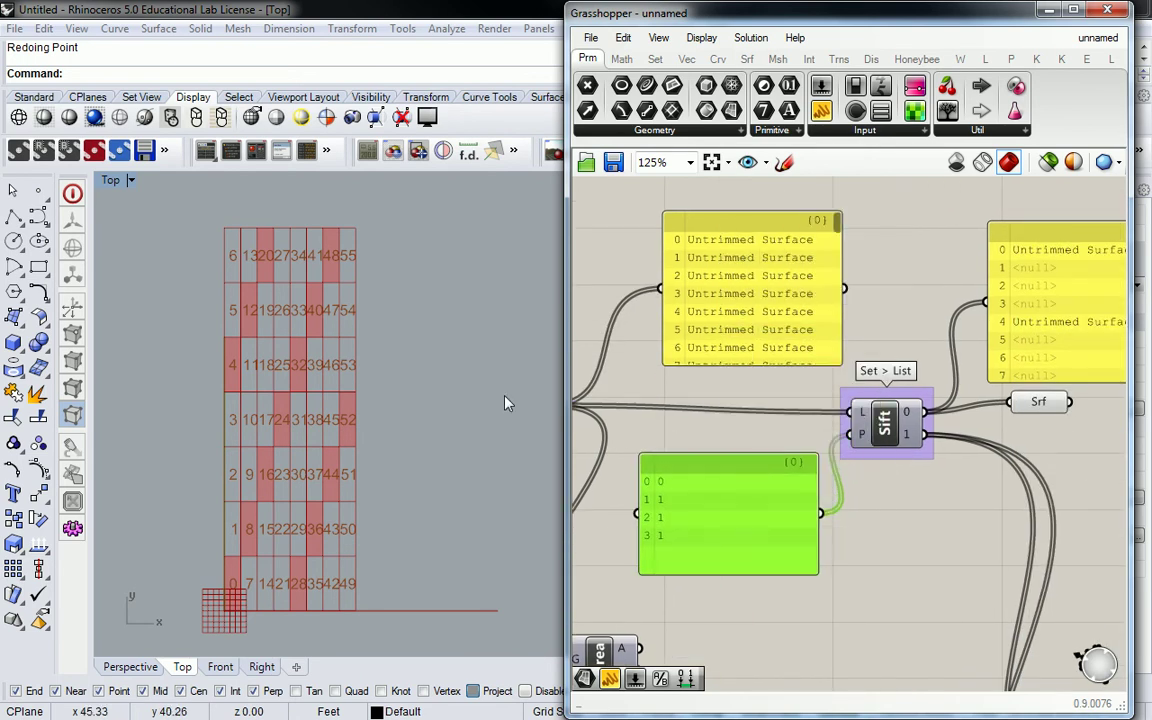
# Step: Examine the numbered, sifted grid in the Top viewport and the RecGrid component with its inputs
pyautogui.moveTo(434, 413); pyautogui.dragTo(457, 380, button='right')
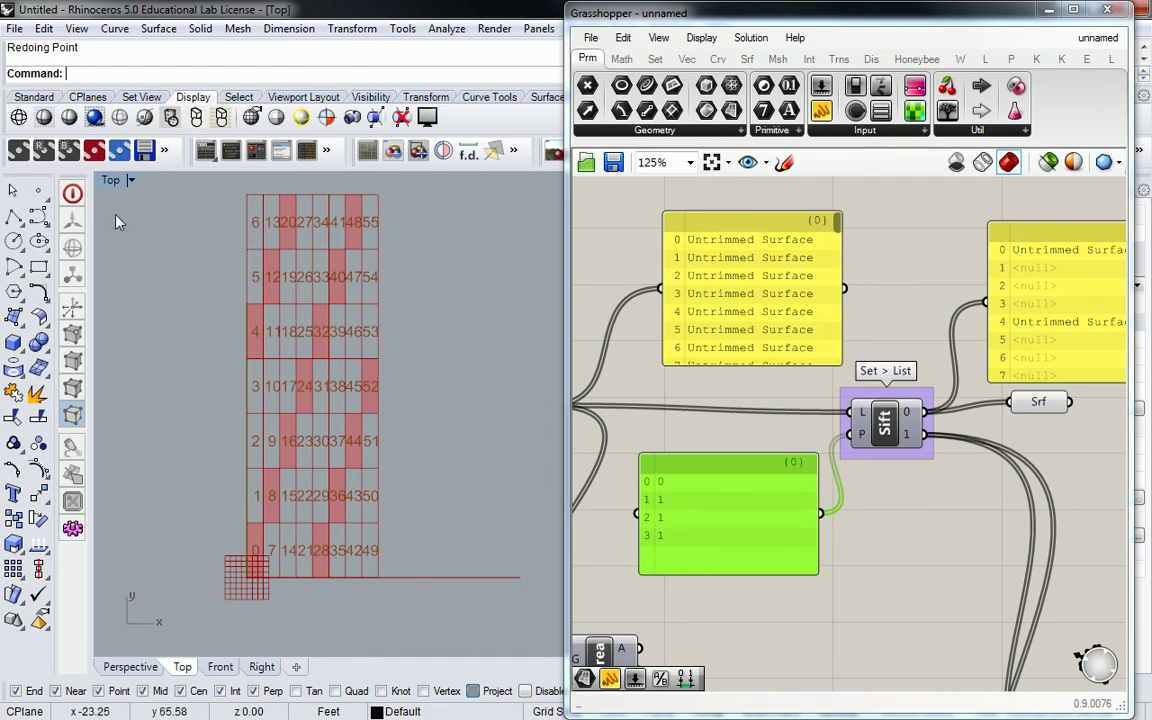
pyautogui.scroll(-8, 226, 380)
pyautogui.moveTo(242, 478); pyautogui.dragTo(351, 374, button='right')
pyautogui.scroll(2, 432, 360)
pyautogui.moveTo(698, 407); pyautogui.dragTo(1120, 356, button='right')
pyautogui.moveTo(799, 459); pyautogui.dragTo(909, 367, button='right')
pyautogui.moveTo(795, 500); pyautogui.dragTo(787, 532)
pyautogui.click(788, 535)
pyautogui.moveTo(872, 293); pyautogui.dragTo(615, 309, button='right')
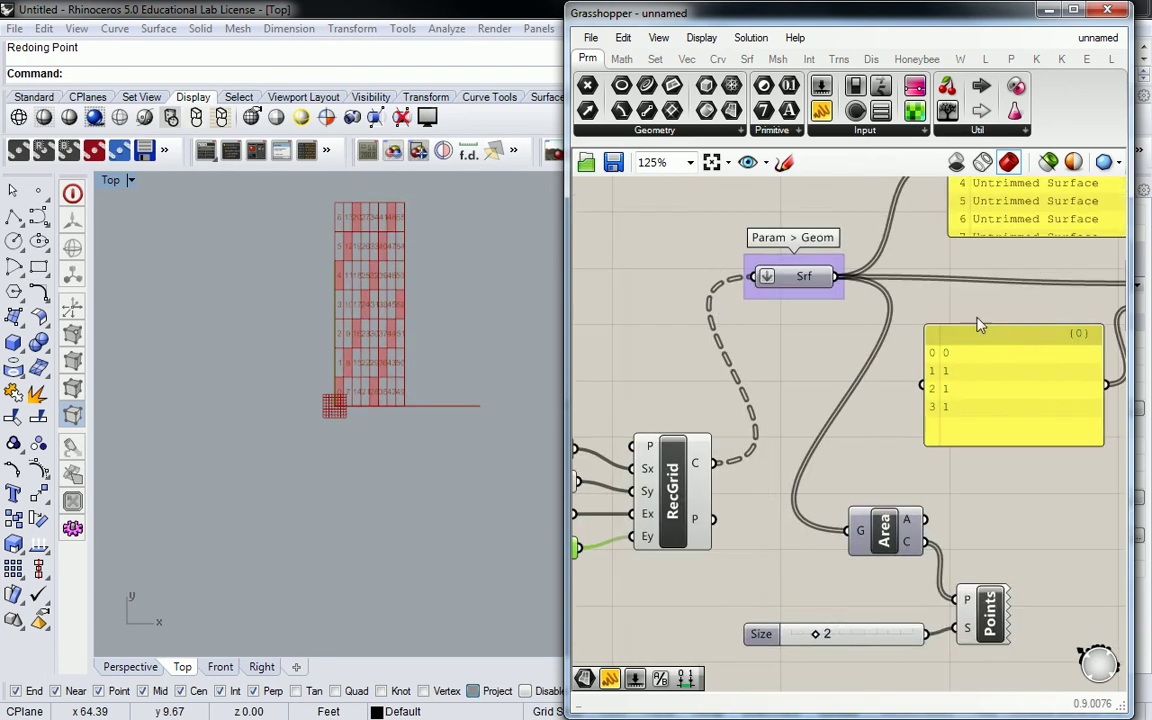
# Step: Replace the pattern panel's content with the values 0, 0, 1, 1 on separate lines
pyautogui.moveTo(1031, 327); pyautogui.dragTo(766, 419, button='right')
pyautogui.doubleClick(771, 432)
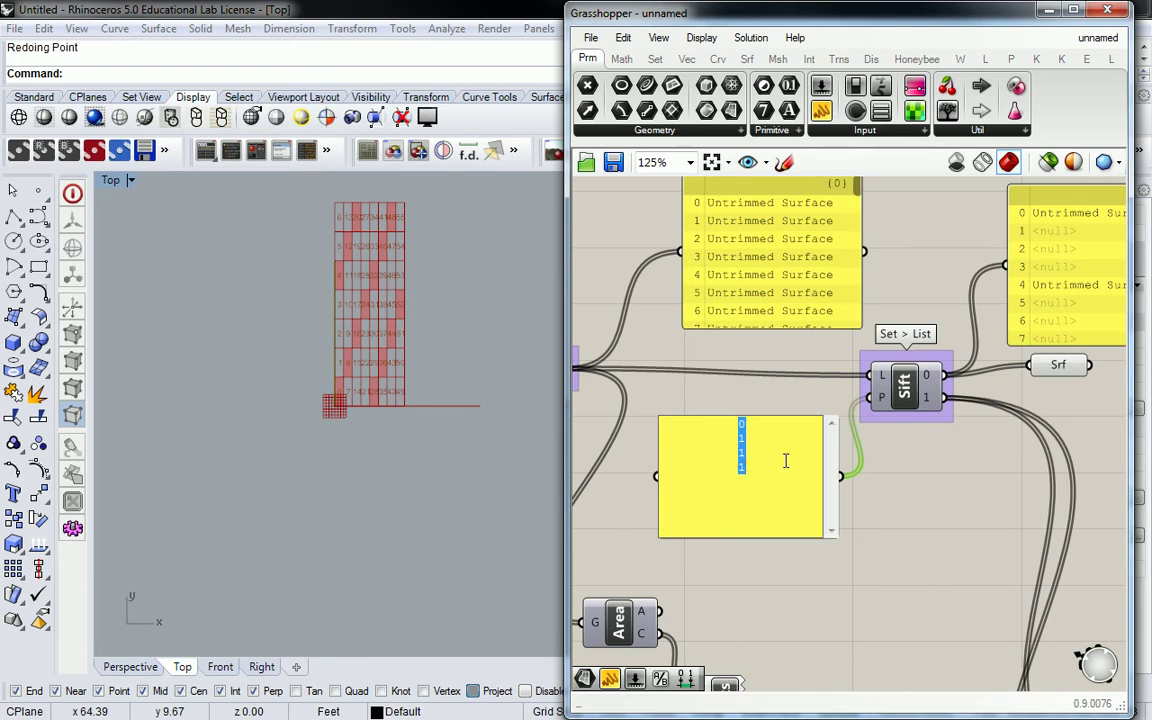
pyautogui.write('0')
pyautogui.press('Return')
pyautogui.write('0')
pyautogui.press('Return')
pyautogui.write('1')
pyautogui.press('Return')
pyautogui.write('1')
pyautogui.click(780, 395)
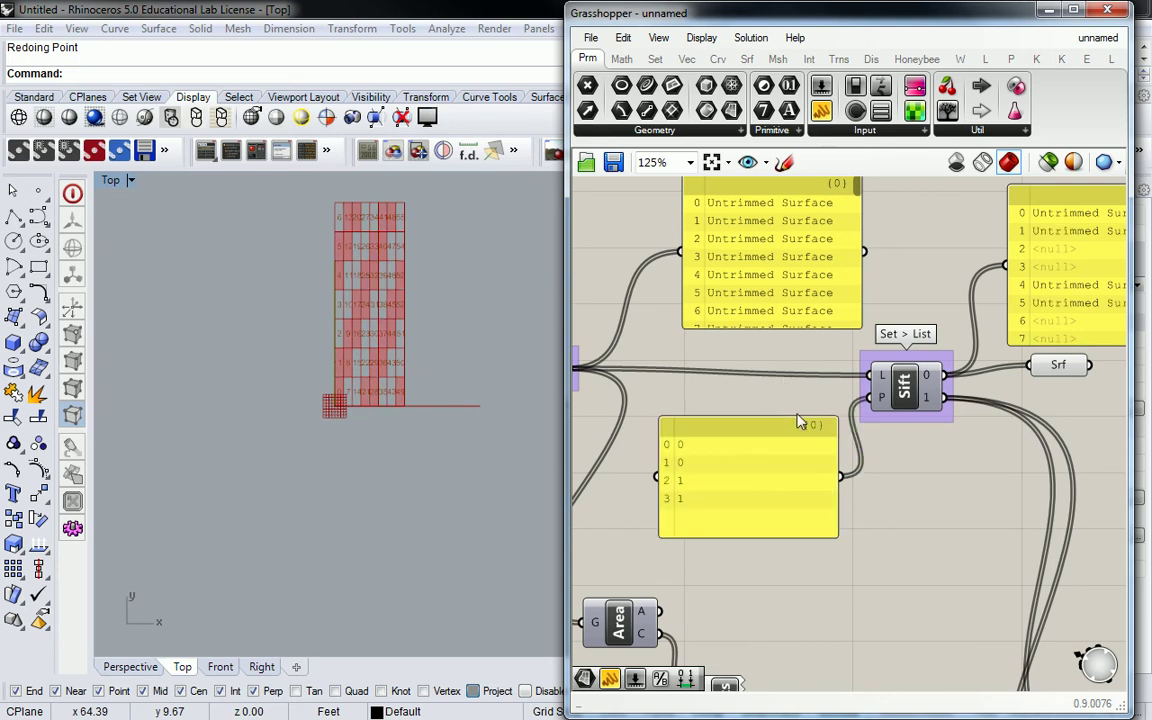
# Step: Move output 1's panel and Srf parameter up beside Sift, and place output 0's Srf above and ahead of its panel
pyautogui.moveTo(440, 357); pyautogui.dragTo(417, 373, button='right')
pyautogui.moveTo(341, 317); pyautogui.dragTo(316, 346, button='right')
pyautogui.moveTo(962, 298); pyautogui.dragTo(844, 296, button='right')
pyautogui.scroll(-2, 844, 296)
pyautogui.moveTo(1012, 640); pyautogui.dragTo(950, 382)
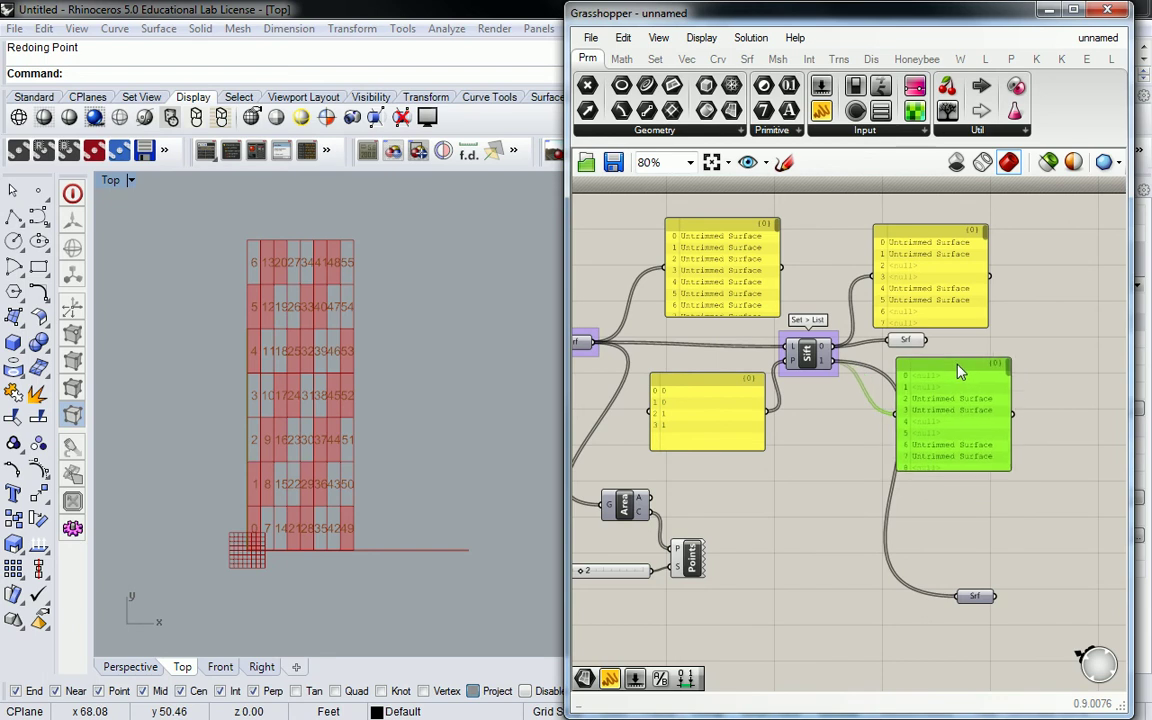
pyautogui.click(976, 597)
pyautogui.moveTo(976, 603); pyautogui.dragTo(890, 246)
pyautogui.click(889, 278)
pyautogui.moveTo(902, 298); pyautogui.dragTo(817, 344, button='right')
pyautogui.scroll(2, 871, 304)
pyautogui.moveTo(955, 423); pyautogui.dragTo(963, 423)
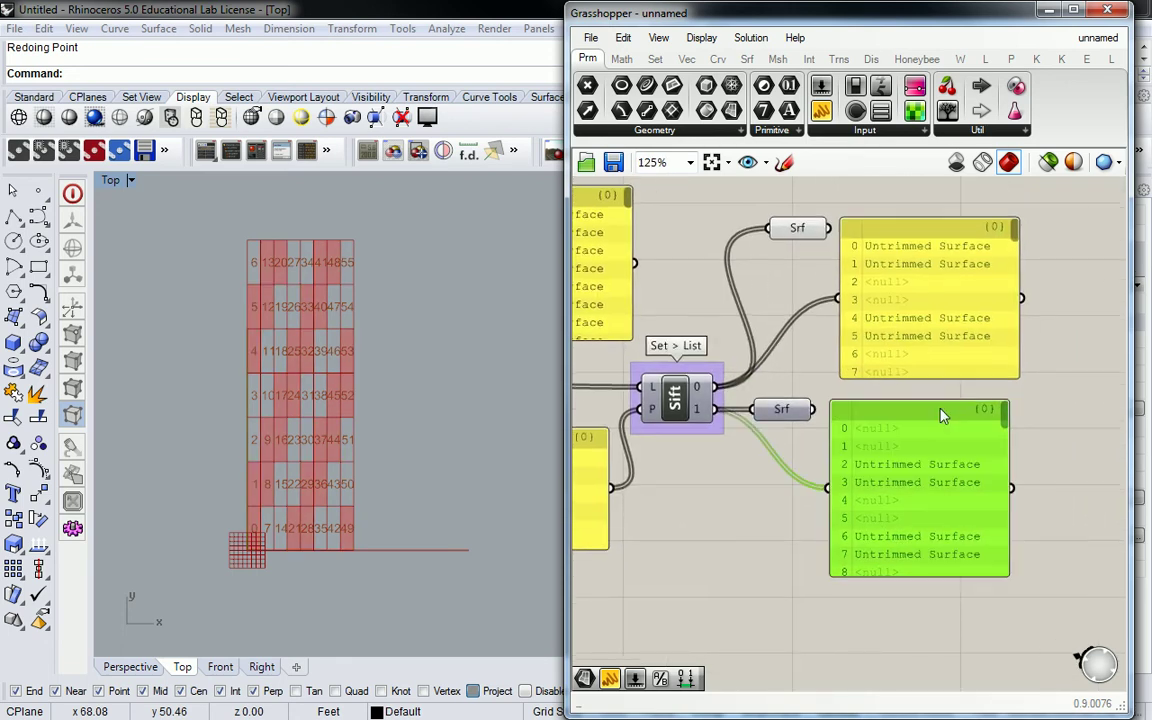
# Step: Turn on the preview of the Srf parameter on Sift's output 1 and leave that parameter selected
pyautogui.click(791, 396)
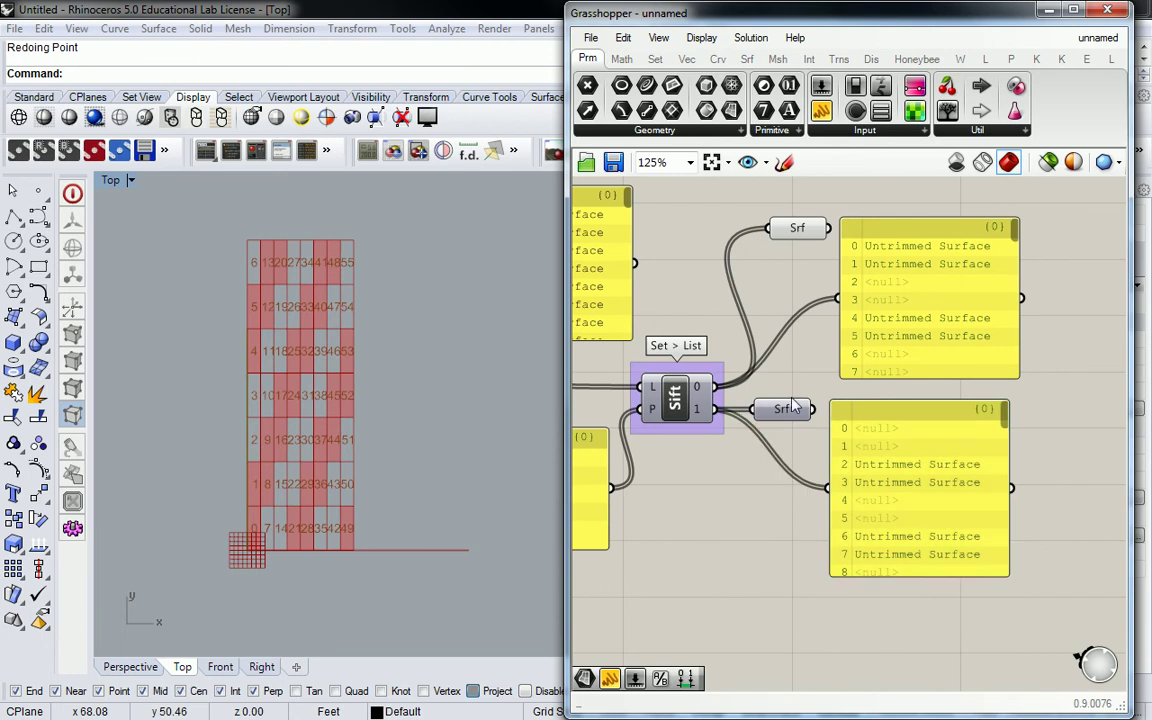
pyautogui.rightClick(788, 408)
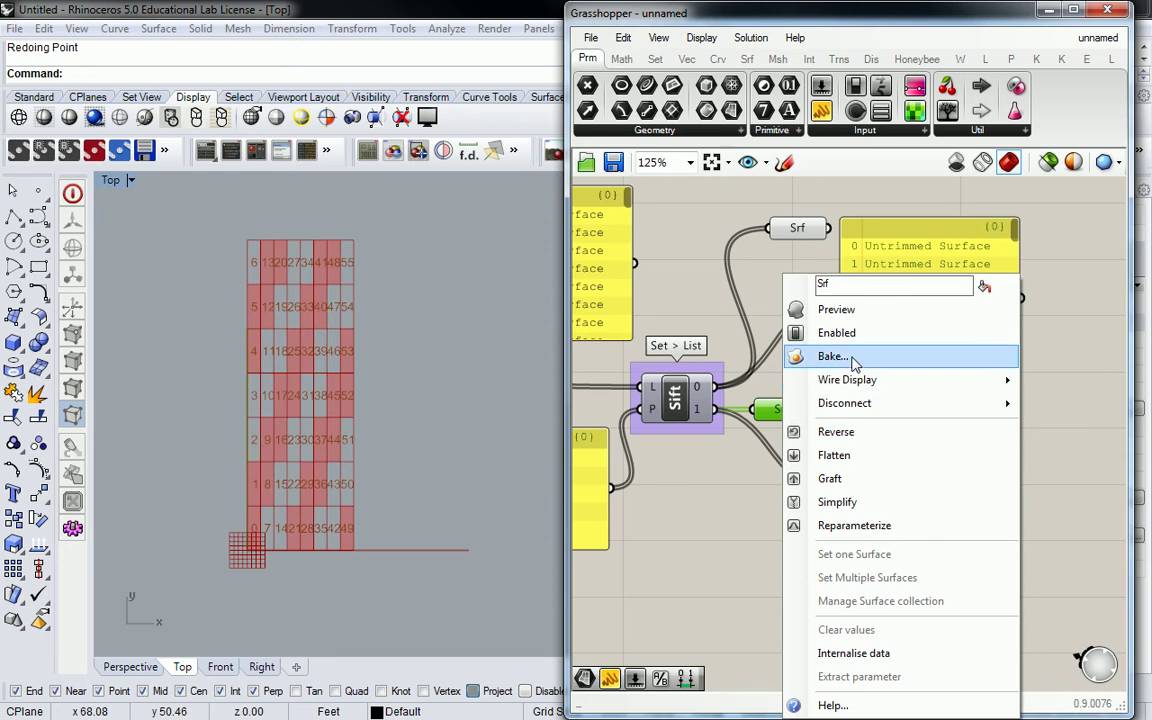
pyautogui.click(850, 311)
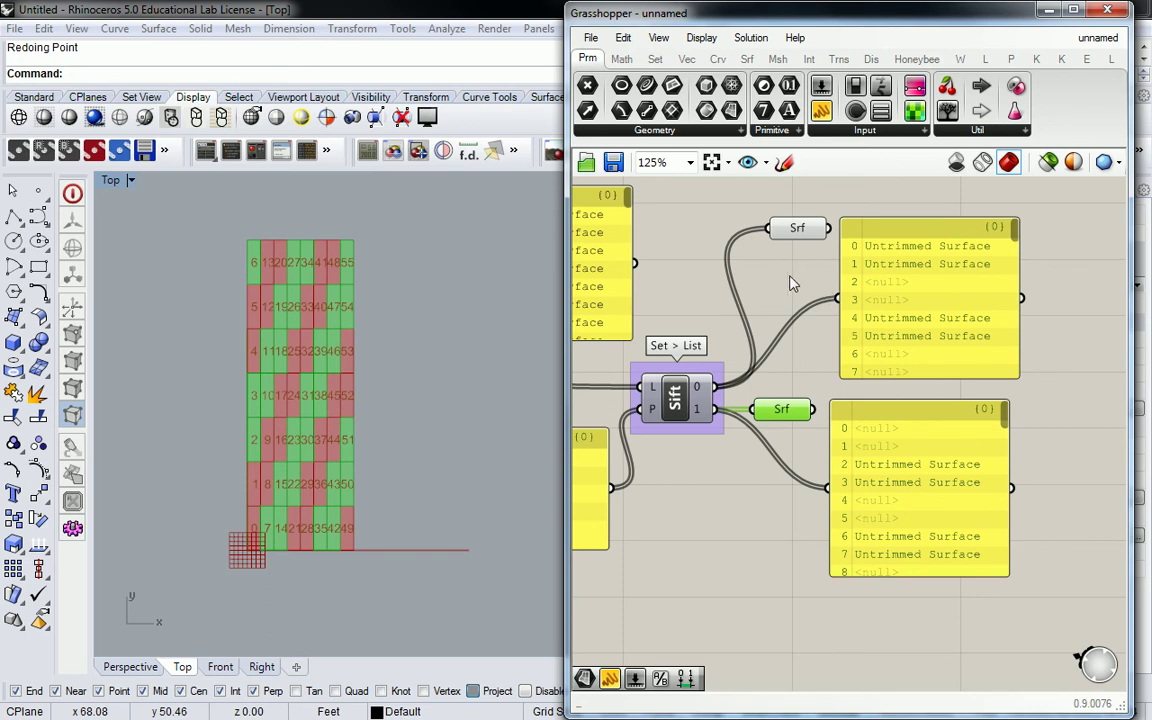
pyautogui.click(805, 348)
pyautogui.click(795, 409)
# Step: Examine the pattern panel and the Sift component up close, including its controls for adding and removing outputs
pyautogui.moveTo(770, 392); pyautogui.dragTo(1068, 357, button='right')
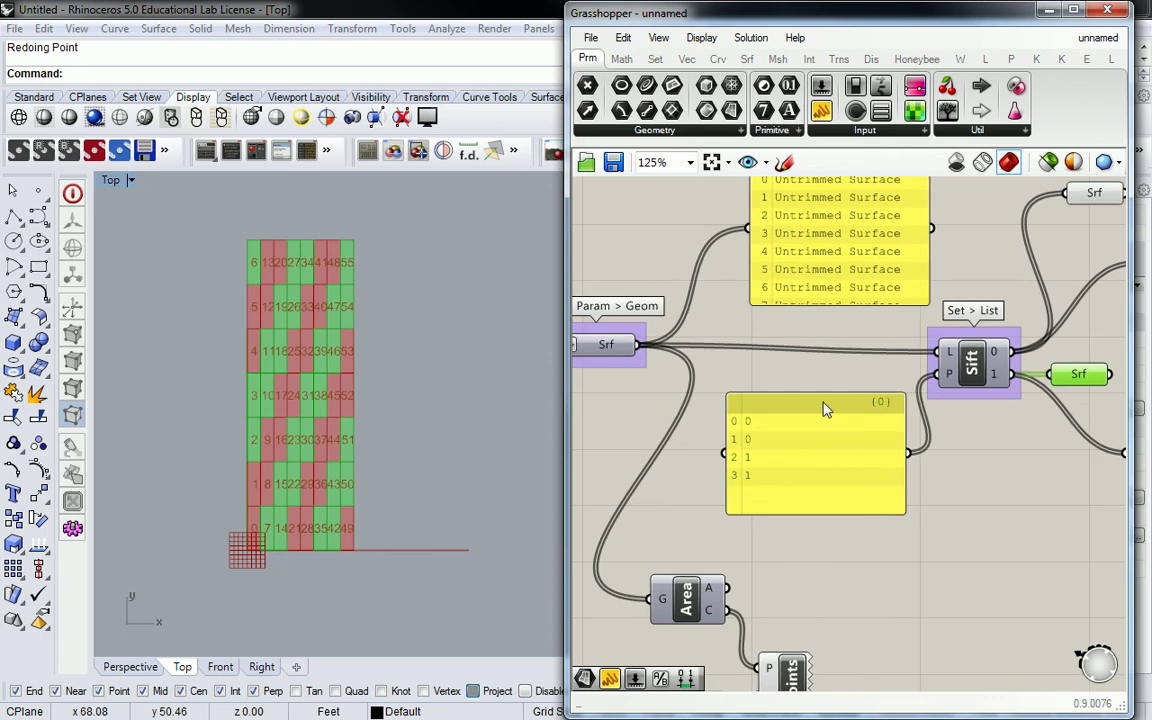
pyautogui.moveTo(854, 383); pyautogui.dragTo(522, 368, button='right')
pyautogui.scroll(1, 768, 301)
pyautogui.moveTo(768, 301); pyautogui.dragTo(958, 288, button='right')
pyautogui.scroll(2, 816, 343)
pyautogui.scroll(5, 817, 350)
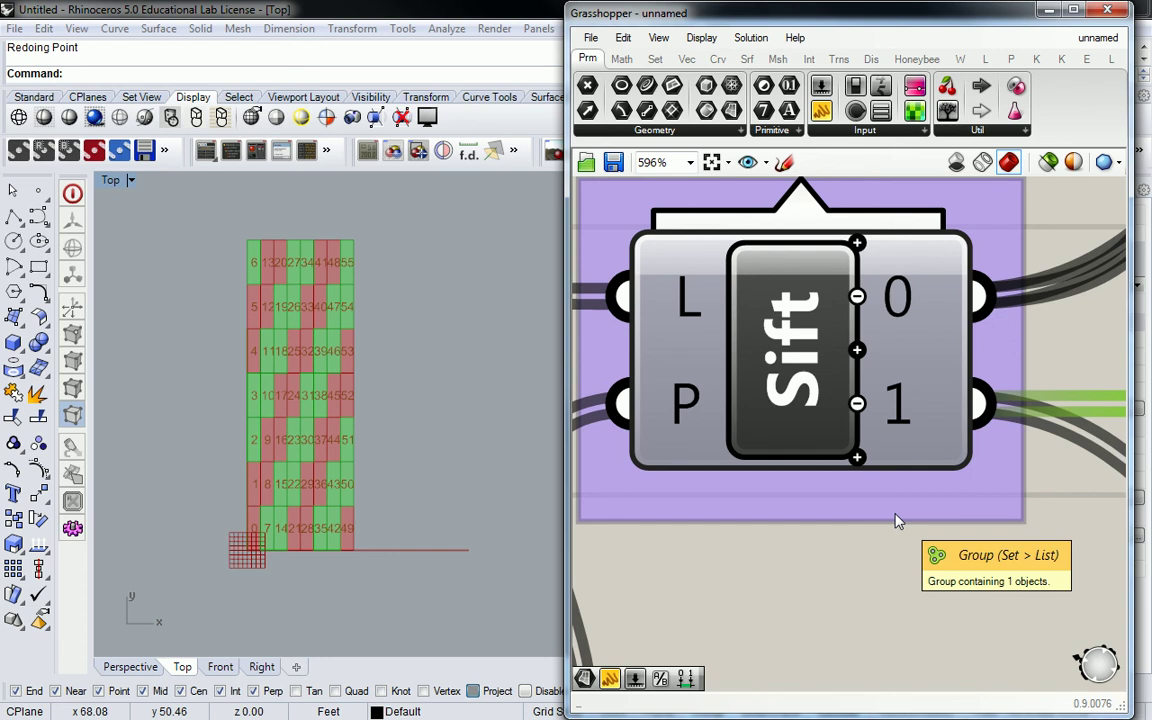
# Step: Add two more outputs, 2 and 3, to the Sift component
pyautogui.click(857, 457)
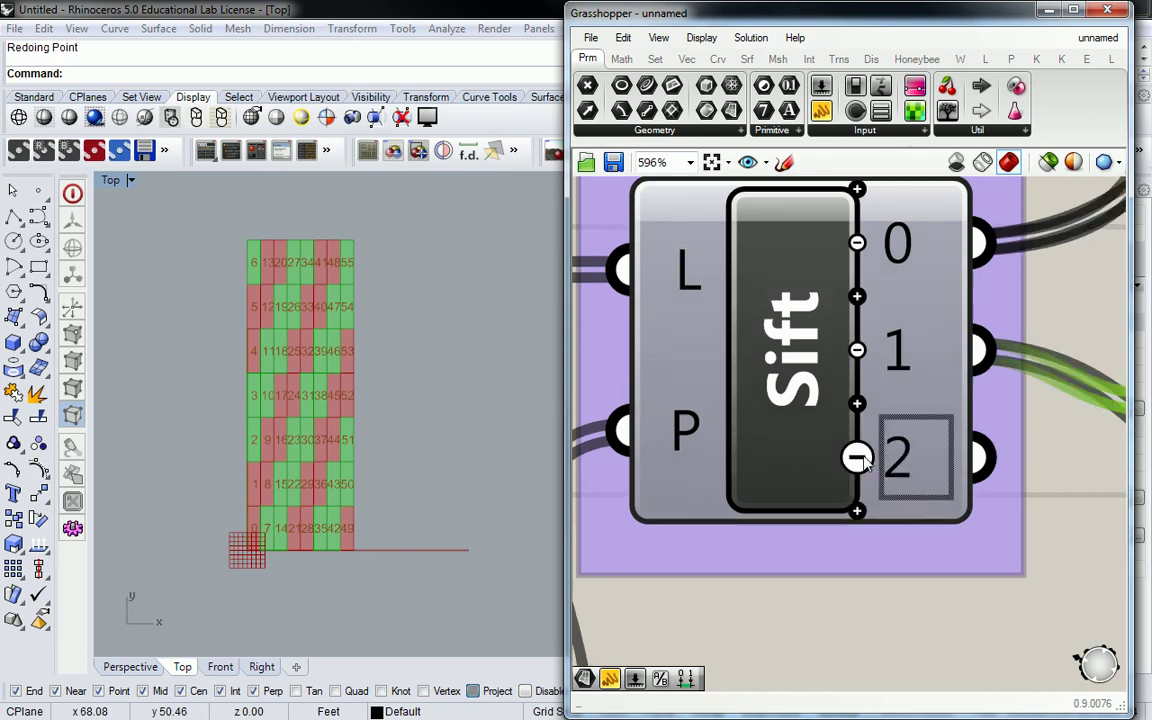
pyautogui.click(857, 511)
pyautogui.scroll(-5, 1080, 518)
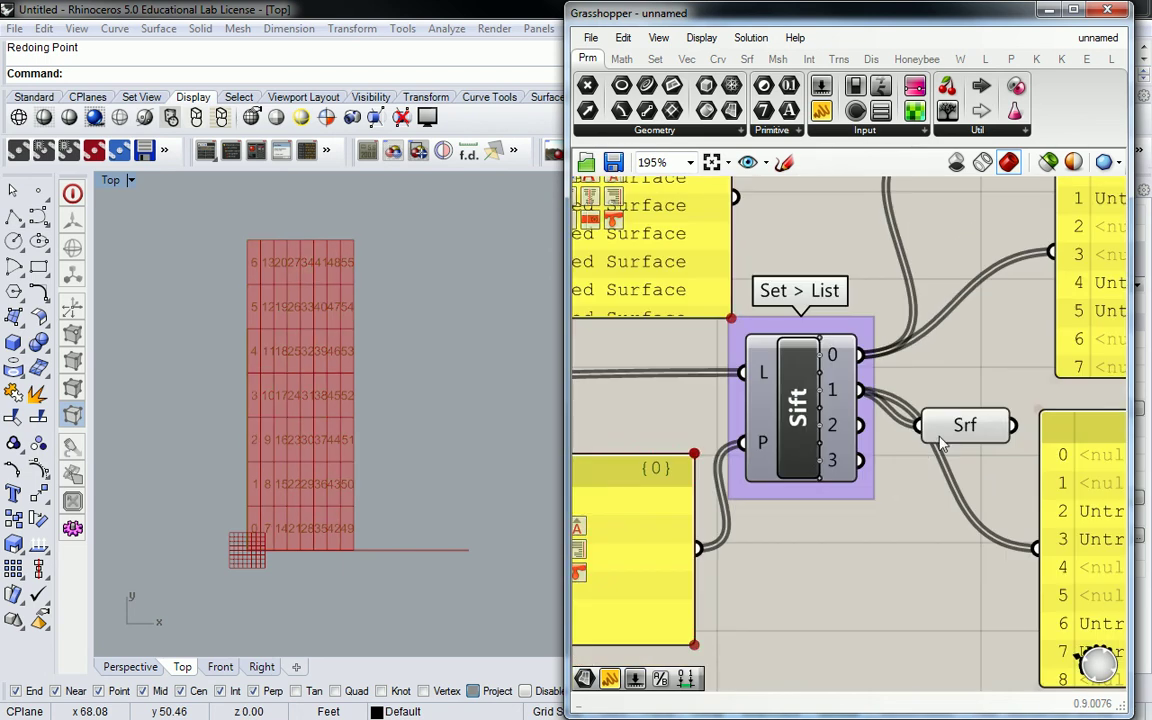
pyautogui.moveTo(860, 390); pyautogui.dragTo(931, 428)
pyautogui.moveTo(881, 485); pyautogui.dragTo(956, 400, button='right')
pyautogui.click(861, 485)
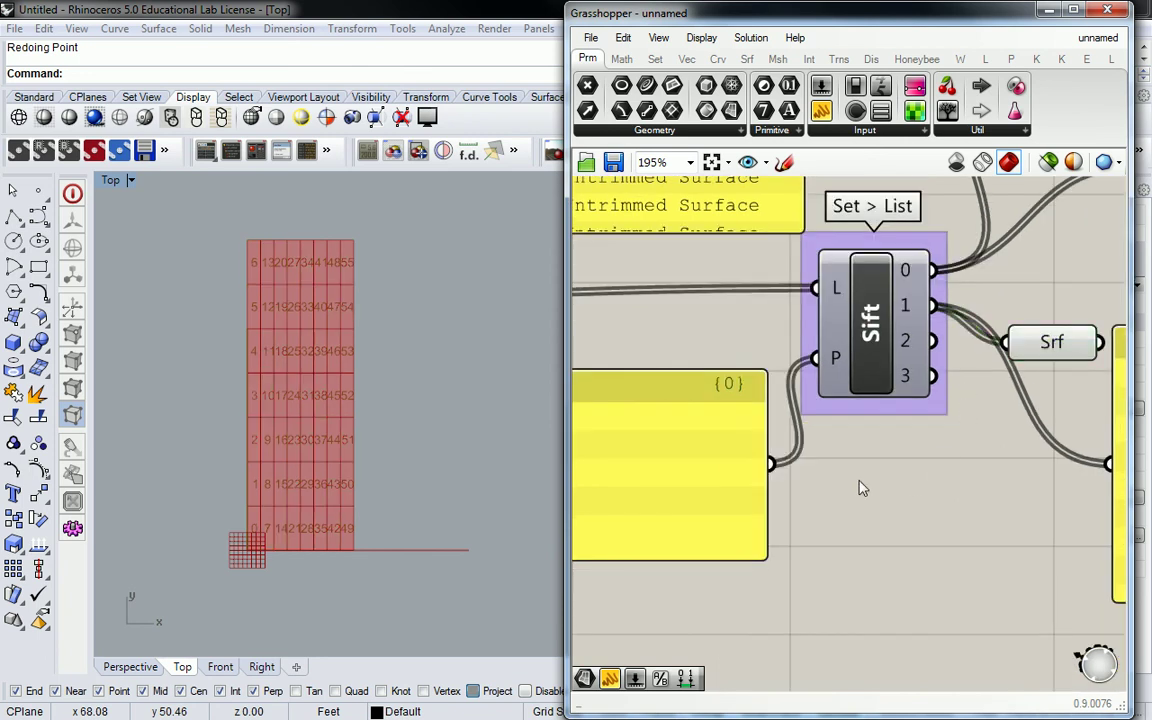
# Step: Replace the pattern panel's content with the values 0, 1, 3, 2 on separate lines
pyautogui.moveTo(700, 470); pyautogui.dragTo(1036, 470, button='right')
pyautogui.moveTo(921, 420); pyautogui.dragTo(761, 404, button='right')
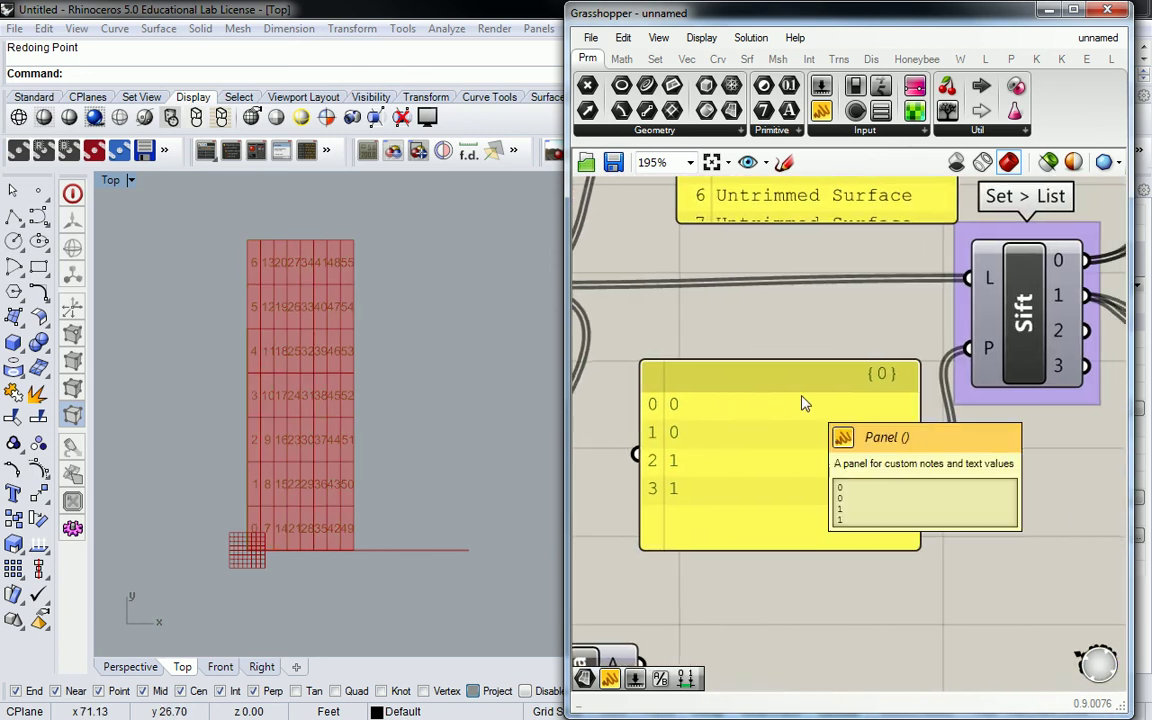
pyautogui.doubleClick(771, 414)
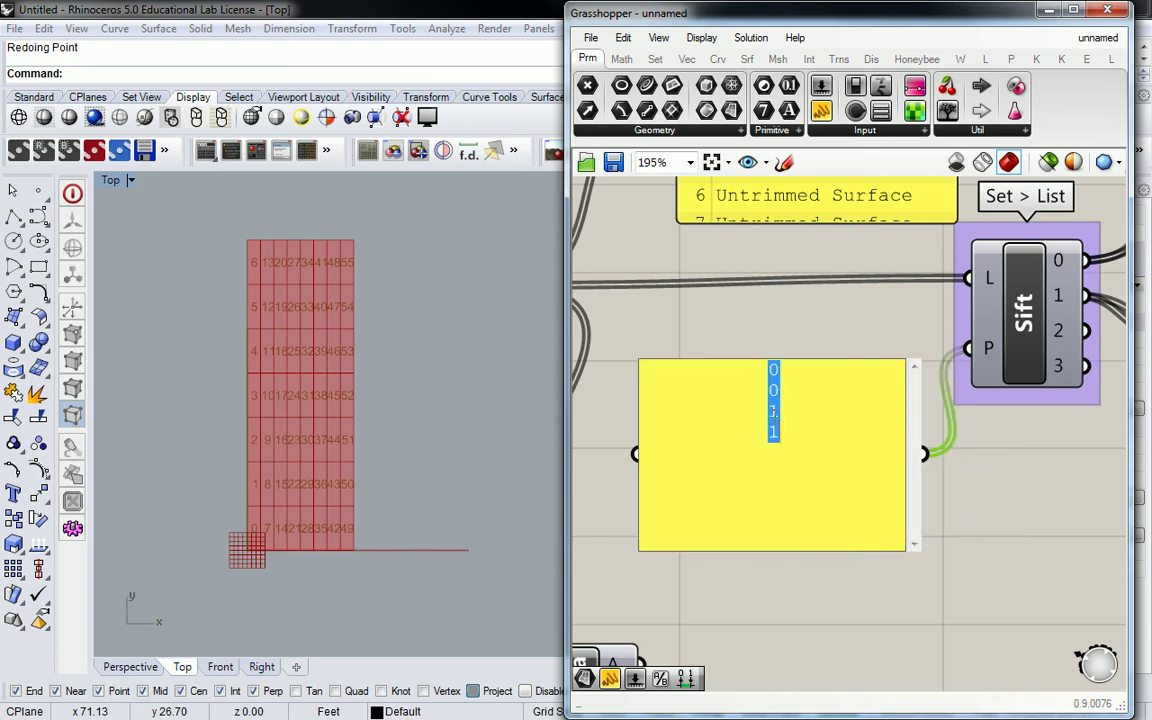
pyautogui.write('0')
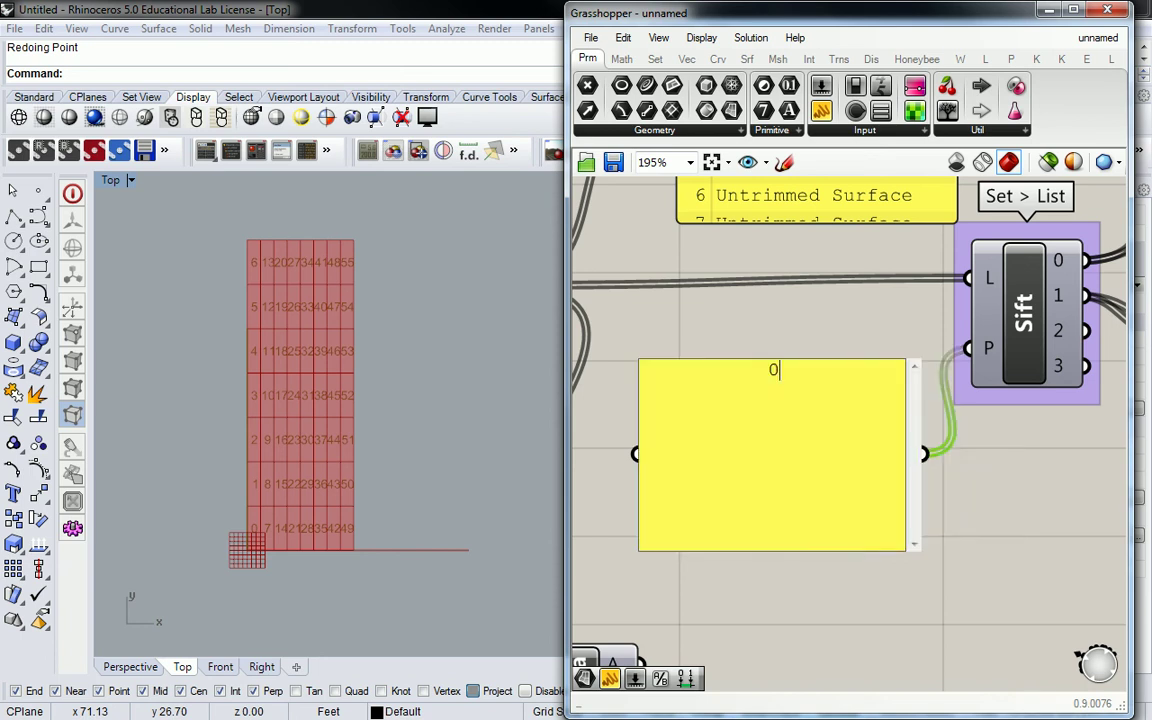
pyautogui.press('Return')
pyautogui.write('1')
pyautogui.press('Return')
pyautogui.write('3')
pyautogui.press('Return')
pyautogui.write('2')
pyautogui.click(797, 344)
pyautogui.click(815, 418)
# Step: Compare the pattern panel with the lists in the panels on Sift outputs 0 and 1
pyautogui.scroll(-3, 993, 378)
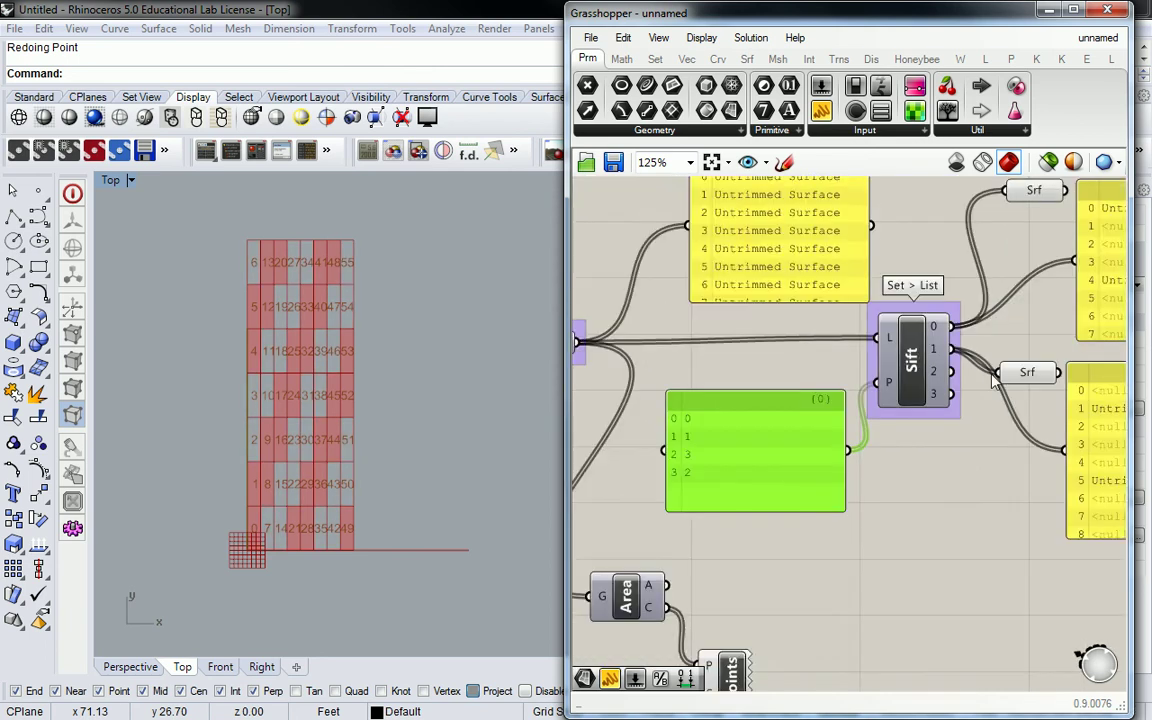
pyautogui.moveTo(992, 374); pyautogui.dragTo(849, 379, button='right')
pyautogui.click(906, 354)
pyautogui.moveTo(1000, 243); pyautogui.dragTo(976, 268, button='right')
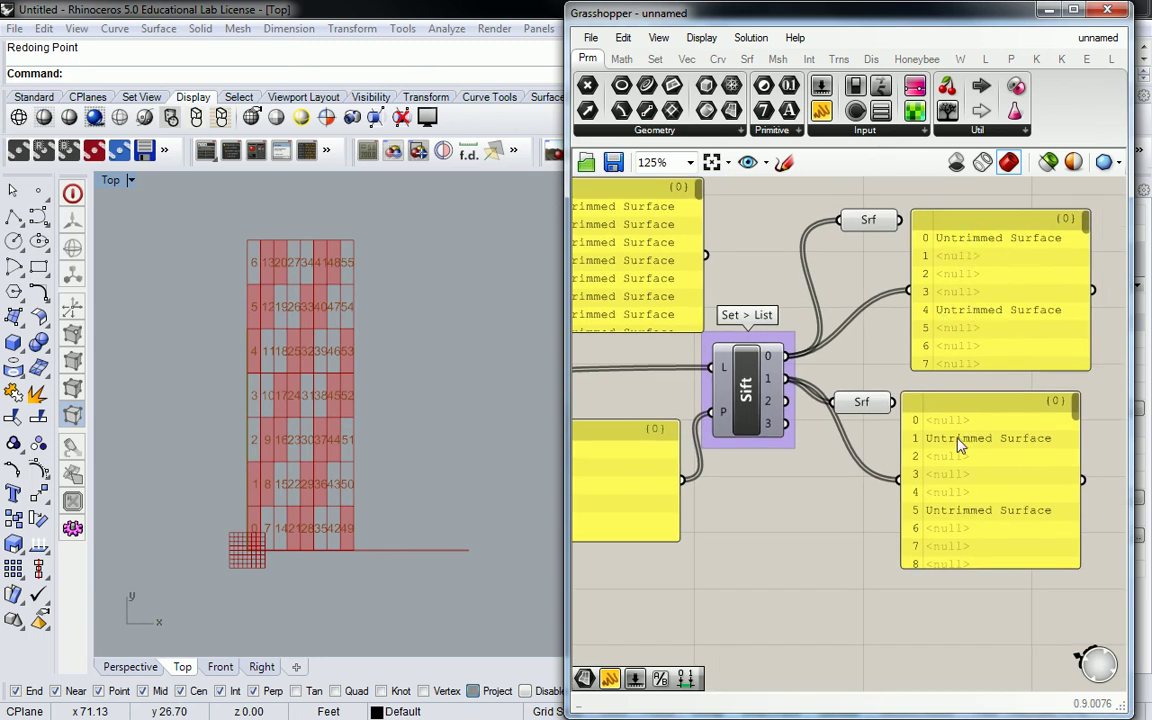
pyautogui.click(766, 444)
pyautogui.moveTo(614, 477); pyautogui.dragTo(782, 408, button='right')
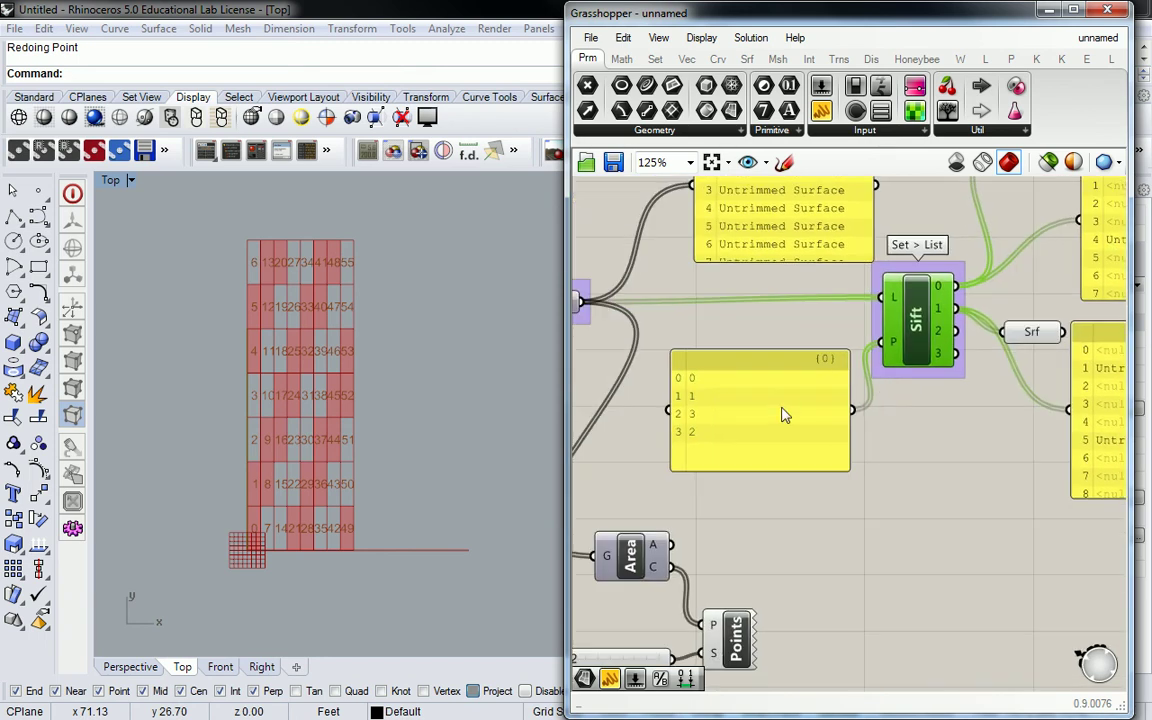
pyautogui.moveTo(914, 368); pyautogui.dragTo(876, 371, button='right')
pyautogui.moveTo(1036, 367); pyautogui.dragTo(875, 370, button='right')
pyautogui.click(905, 311)
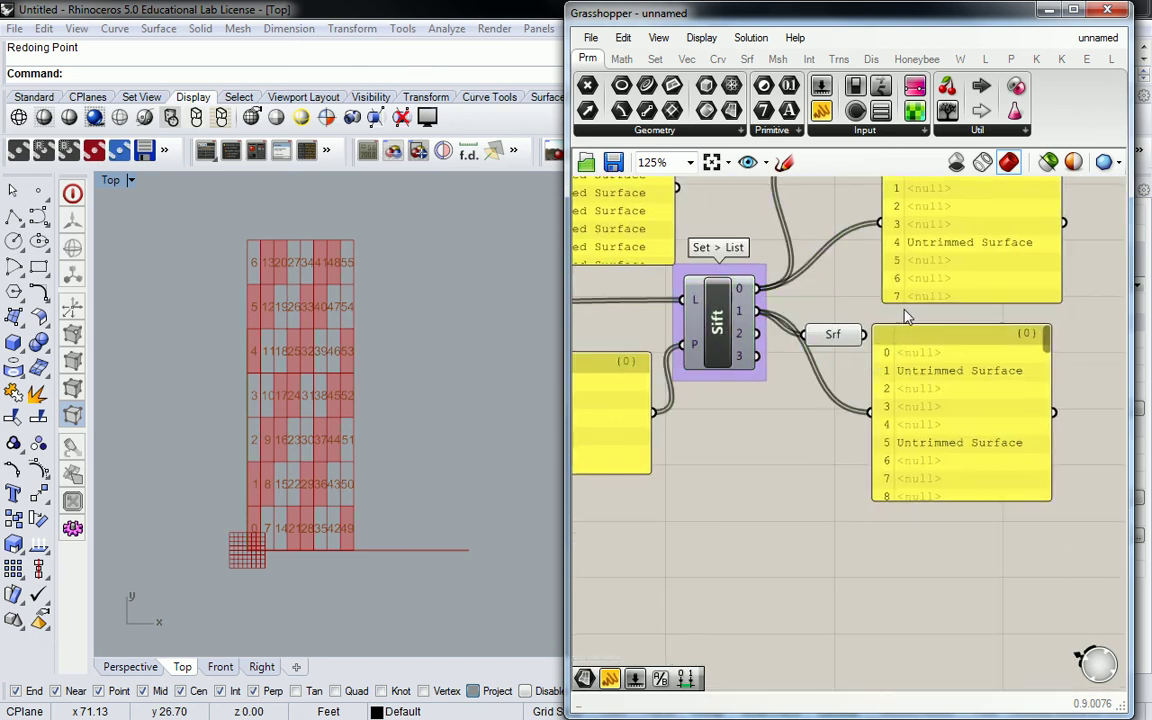
# Step: Duplicate output 1's Srf parameter and panel below the originals and wire Sift output 2 into both copies
pyautogui.moveTo(905, 316); pyautogui.dragTo(805, 348)
pyautogui.keyDown('alt'); pyautogui.moveTo(902, 347); pyautogui.dragTo(913, 534); pyautogui.keyUp('alt')
pyautogui.click(738, 400)
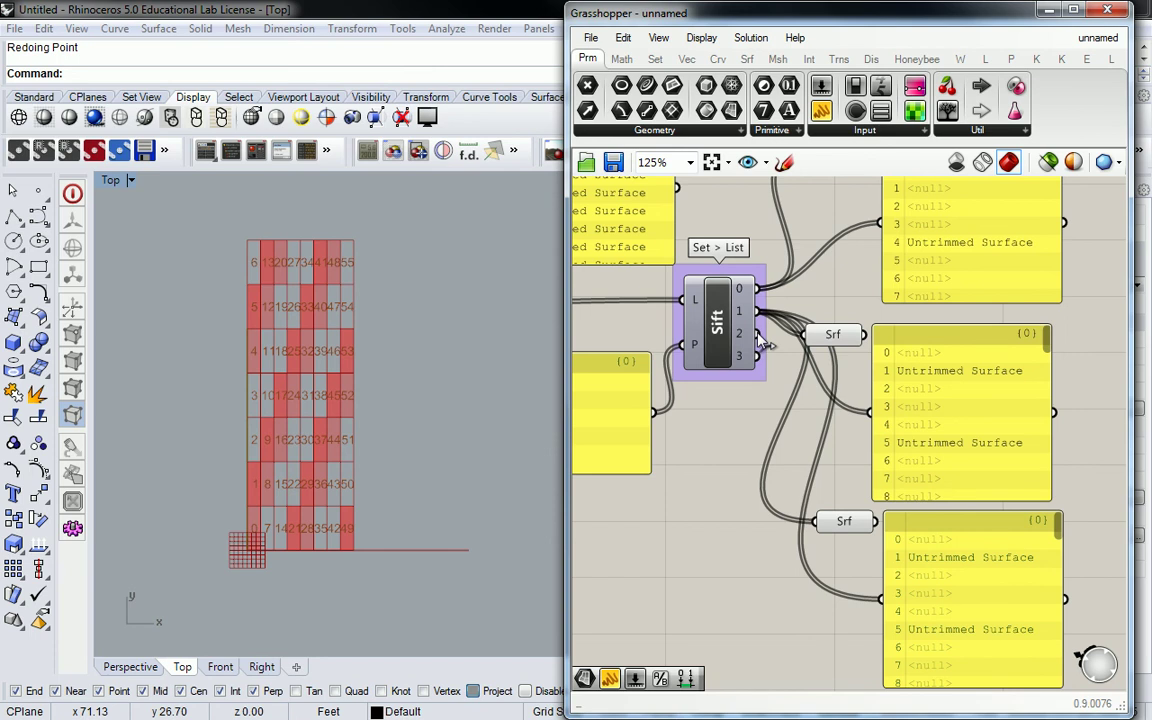
pyautogui.moveTo(758, 335); pyautogui.dragTo(878, 600)
pyautogui.moveTo(839, 457); pyautogui.dragTo(841, 408, button='right')
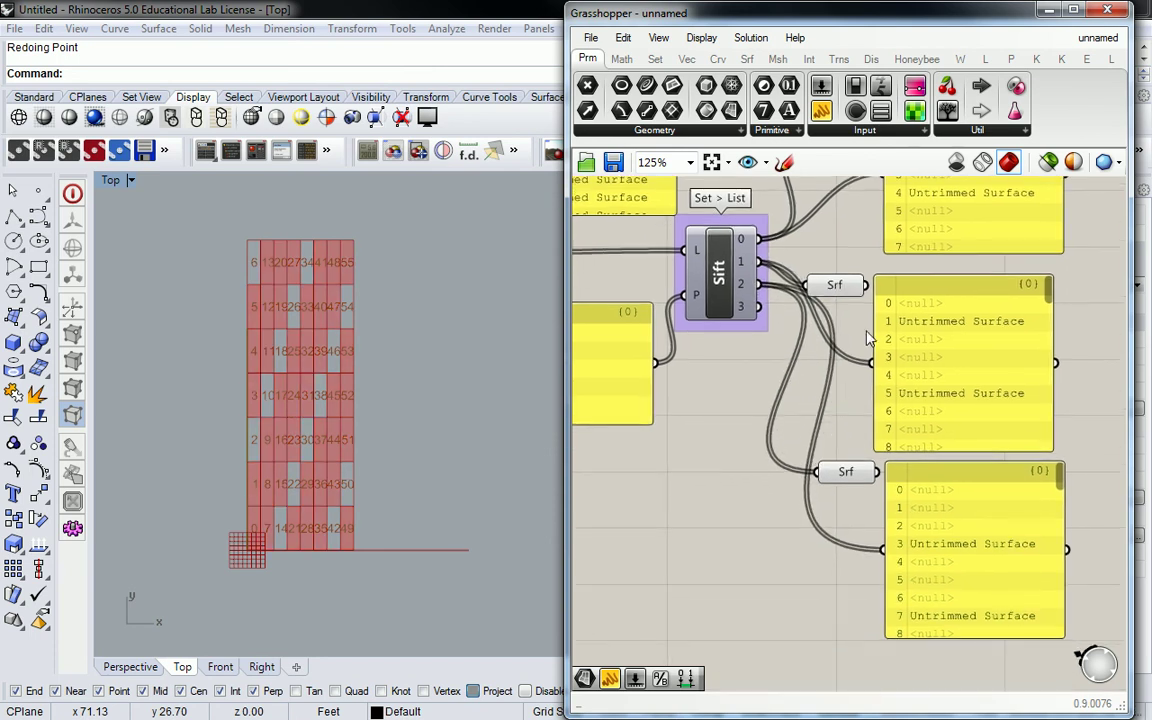
# Step: Duplicate output 2's Srf parameter and panel directly below the originals
pyautogui.moveTo(867, 331); pyautogui.dragTo(824, 379, button='right')
pyautogui.scroll(-1, 832, 398)
pyautogui.moveTo(840, 437); pyautogui.dragTo(874, 381, button='right')
pyautogui.scroll(2, 890, 458)
pyautogui.moveTo(882, 463); pyautogui.dragTo(870, 466, button='right')
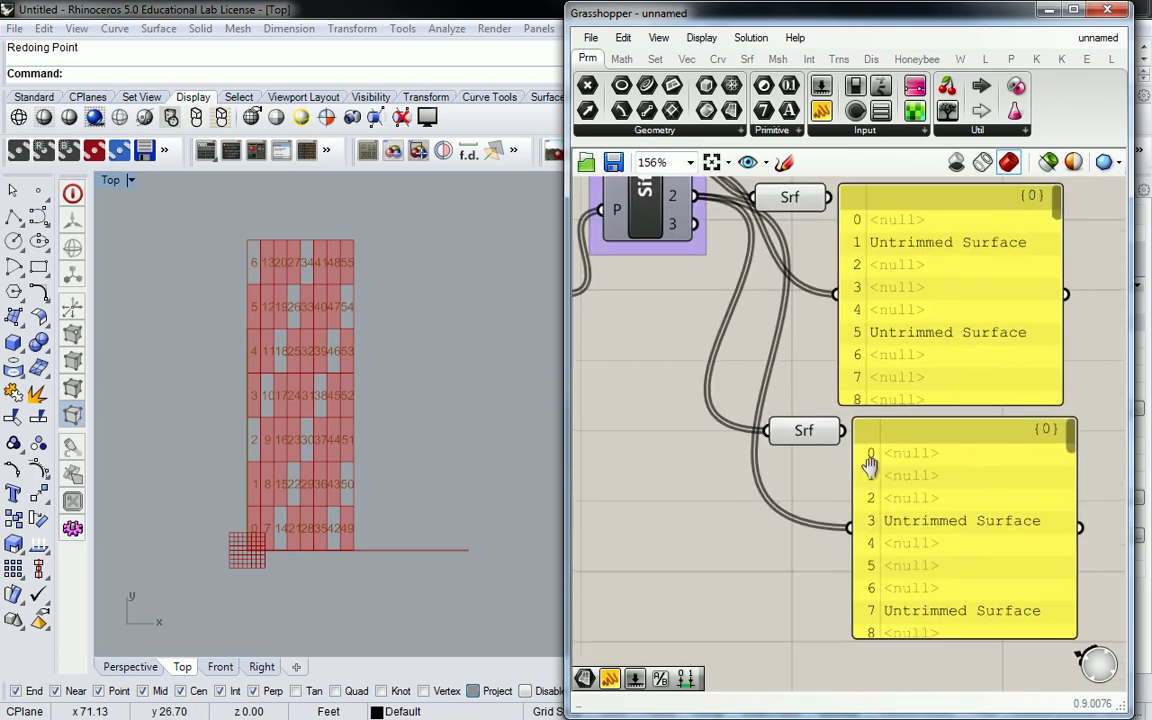
pyautogui.scroll(-1, 870, 463)
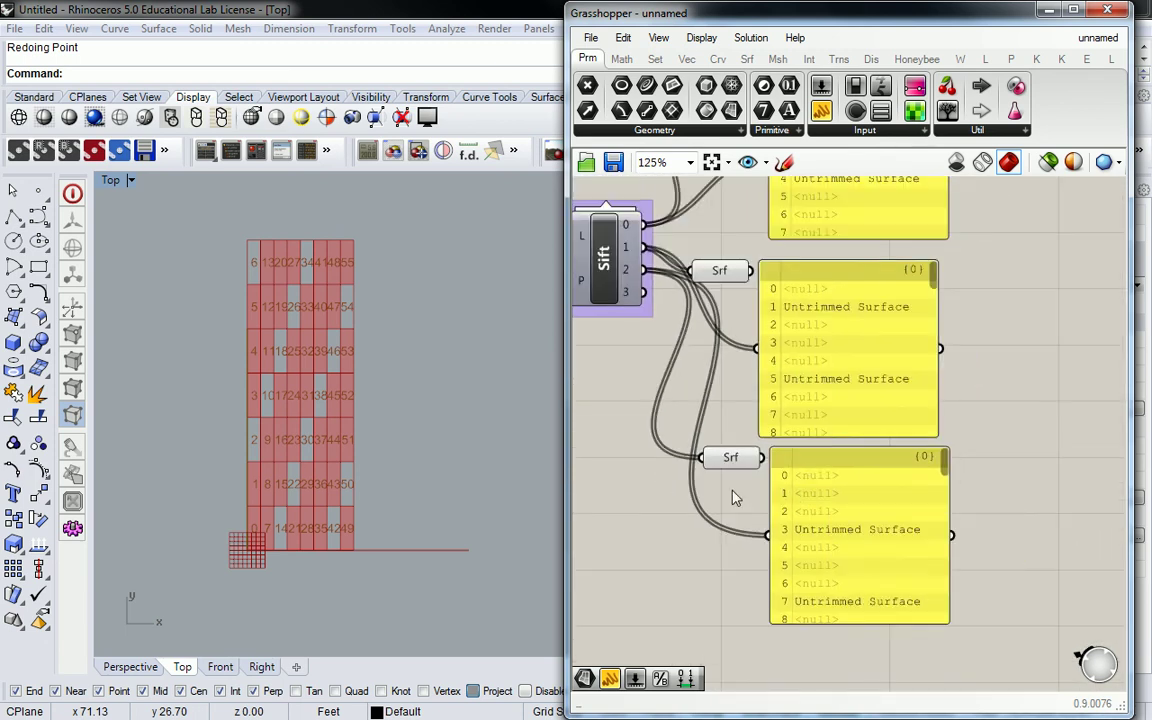
pyautogui.moveTo(790, 478); pyautogui.dragTo(861, 425, button='right')
pyautogui.click(805, 399)
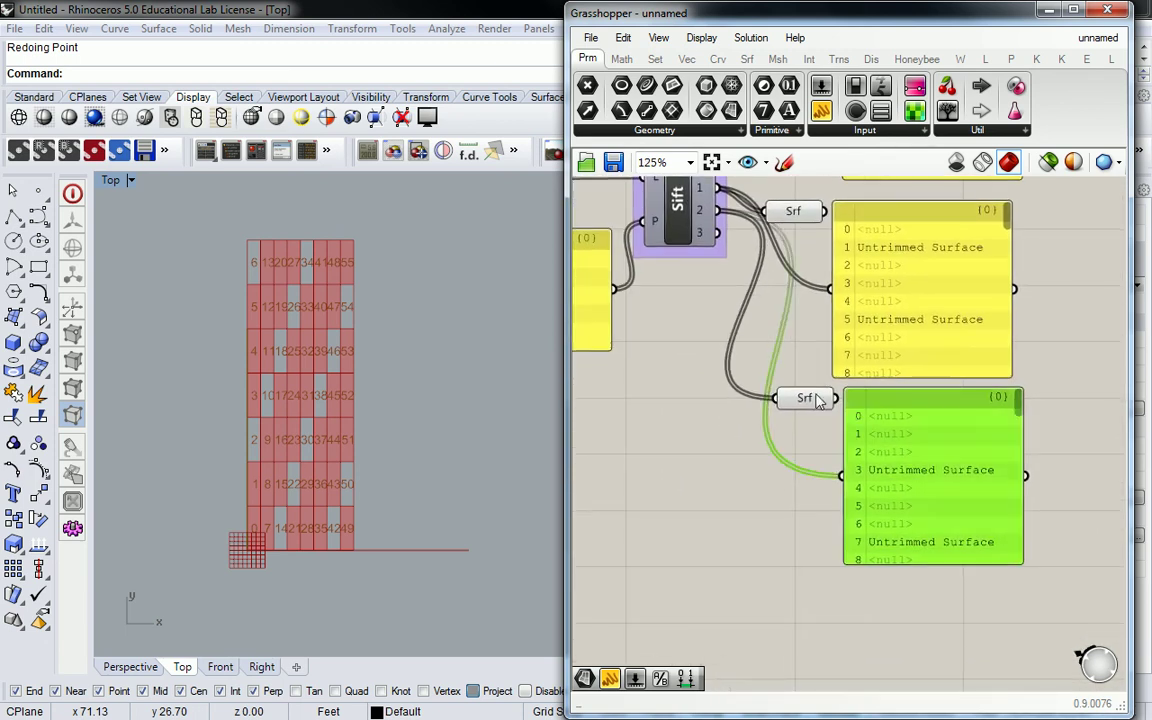
pyautogui.keyDown('shift'); pyautogui.click(870, 410); pyautogui.keyUp('shift')
pyautogui.keyDown('alt'); pyautogui.moveTo(870, 410); pyautogui.dragTo(880, 604); pyautogui.keyUp('alt')
# Step: Wire Sift output 3 into the lowest Srf parameter and its panel, replacing their output 2 connections
pyautogui.click(797, 540)
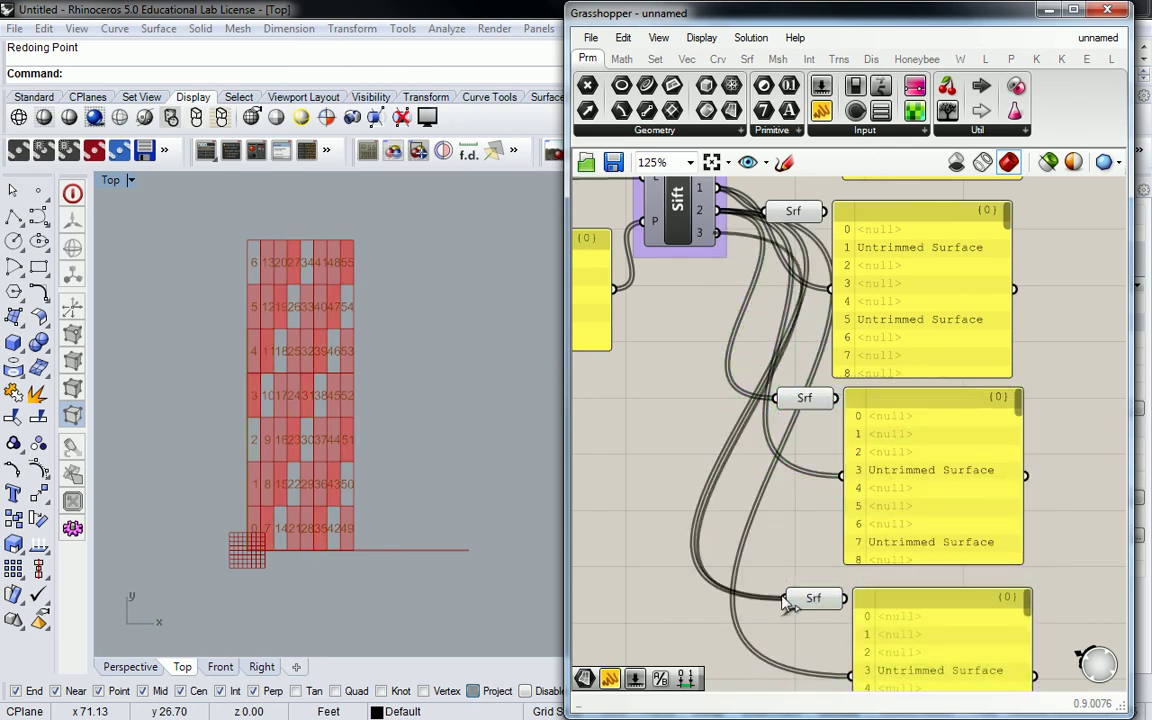
pyautogui.moveTo(783, 598); pyautogui.dragTo(785, 599)
pyautogui.moveTo(717, 233); pyautogui.dragTo(845, 669)
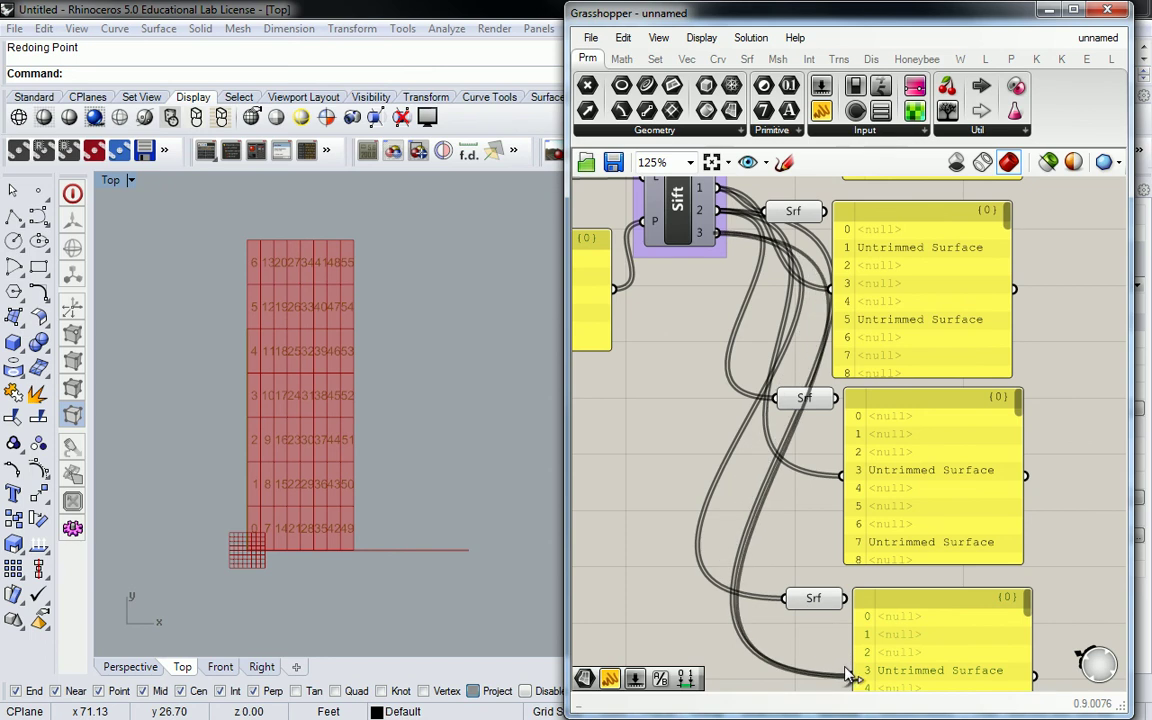
# Step: Select the Srf parameters of outputs 0 to 3 one after another to inspect each output's surfaces in the viewport
pyautogui.scroll(-4, 844, 415)
pyautogui.scroll(2, 837, 345)
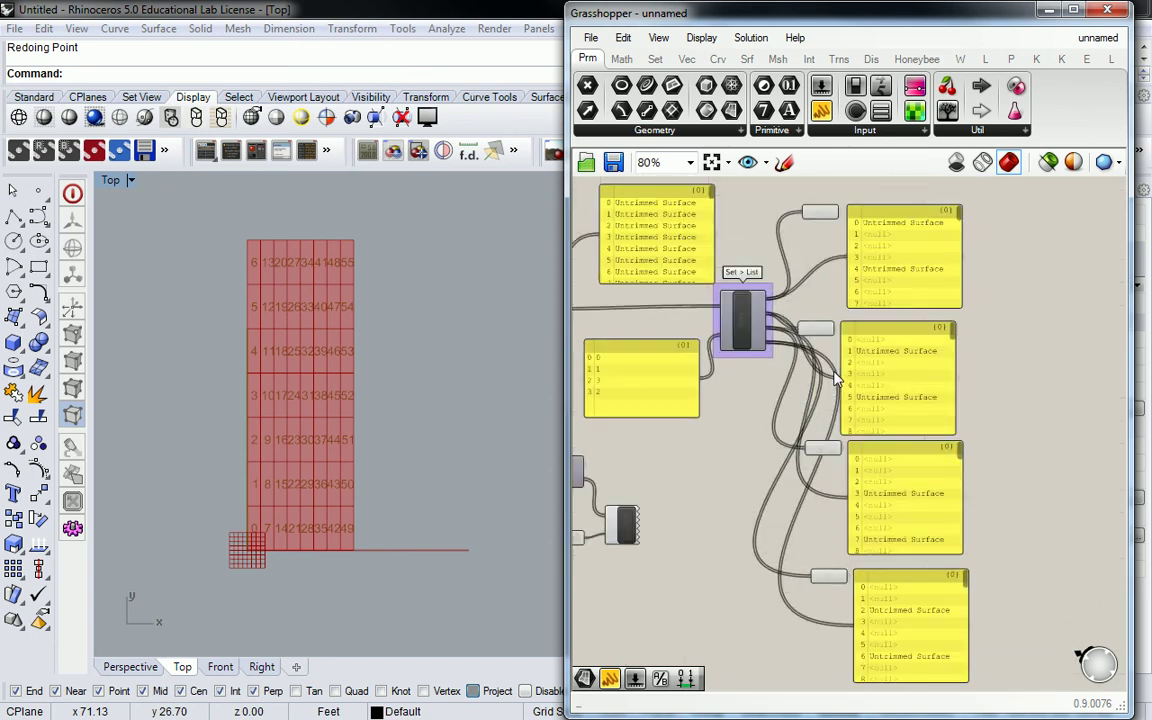
pyautogui.click(818, 213)
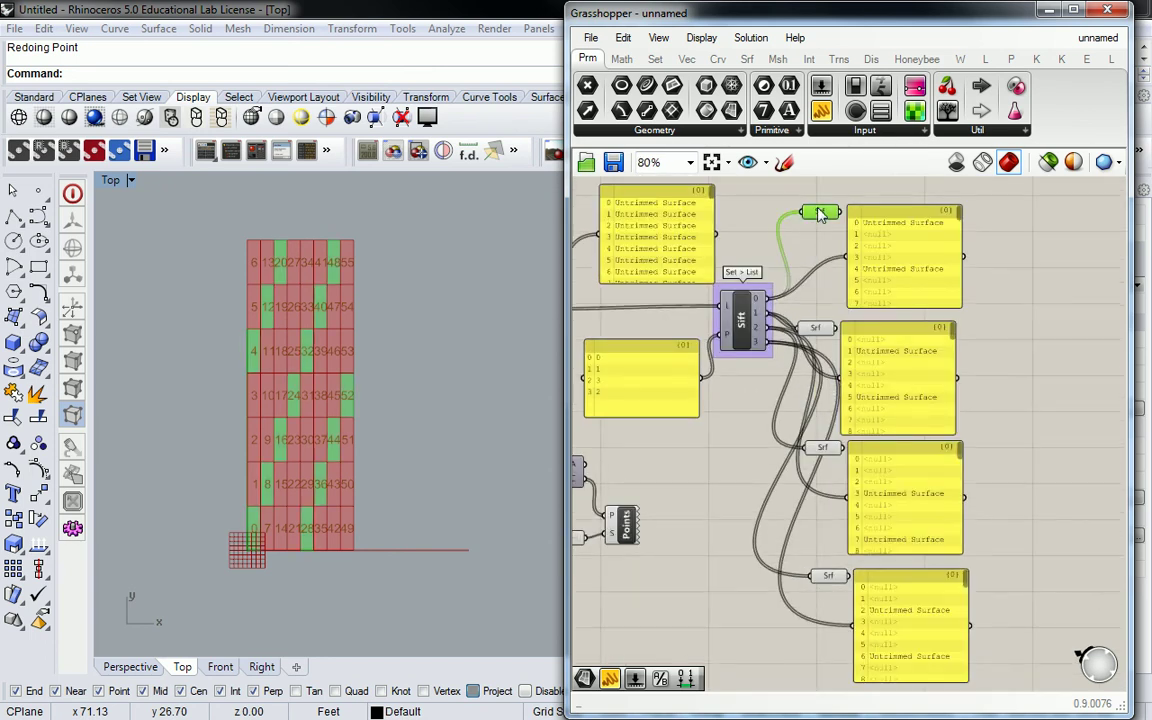
pyautogui.click(815, 328)
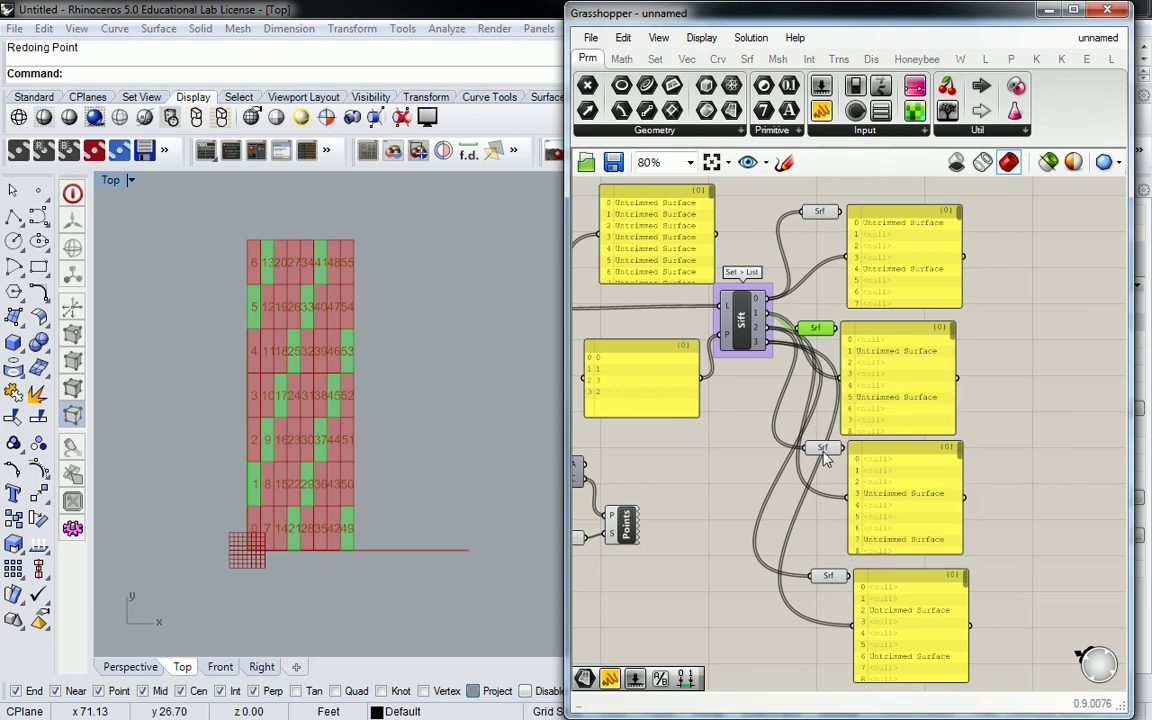
pyautogui.click(823, 449)
pyautogui.click(827, 579)
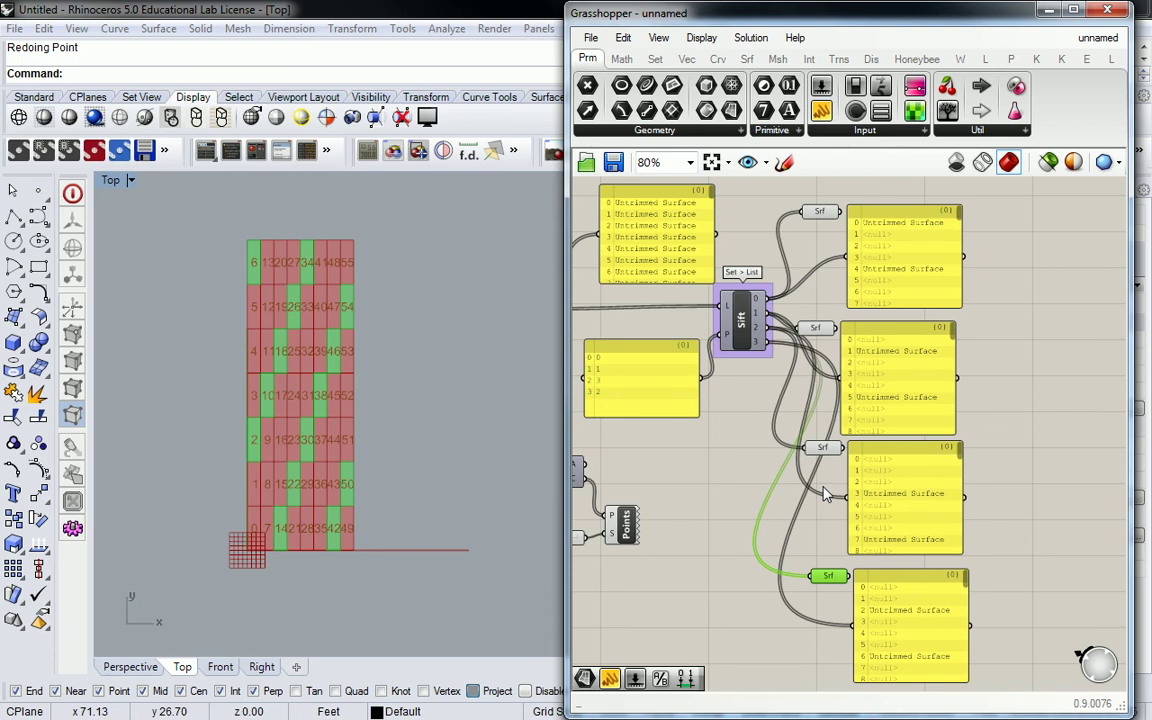
# Step: Move all four Srf parameters and their panels together farther away from the Sift component, then deselect them
pyautogui.scroll(-3, 850, 210)
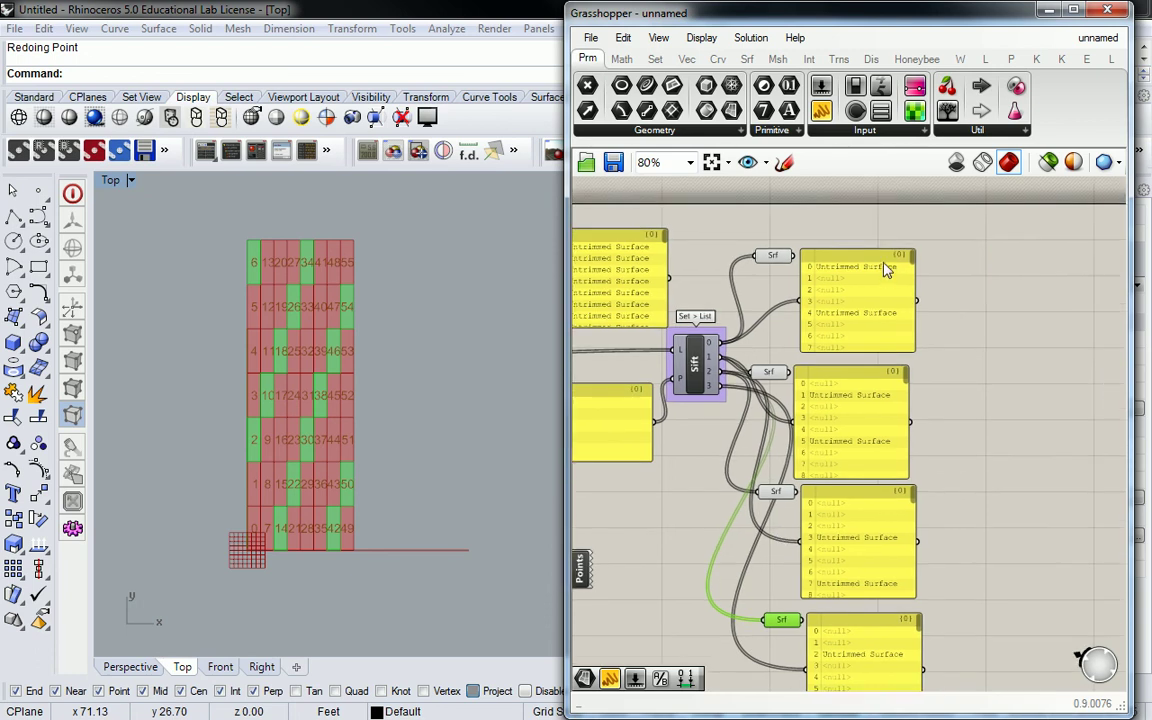
pyautogui.moveTo(944, 226); pyautogui.dragTo(797, 527)
pyautogui.moveTo(810, 332); pyautogui.dragTo(907, 291)
pyautogui.click(809, 254)
pyautogui.scroll(3, 809, 276)
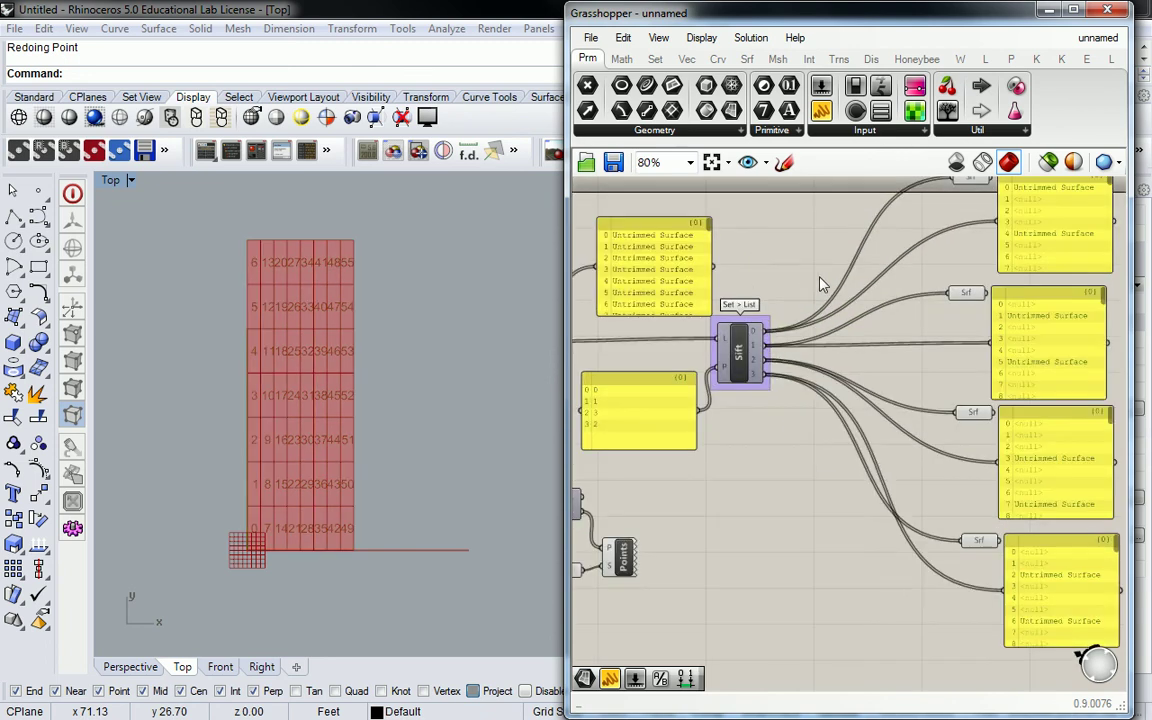
pyautogui.moveTo(819, 277); pyautogui.dragTo(845, 310, button='right')
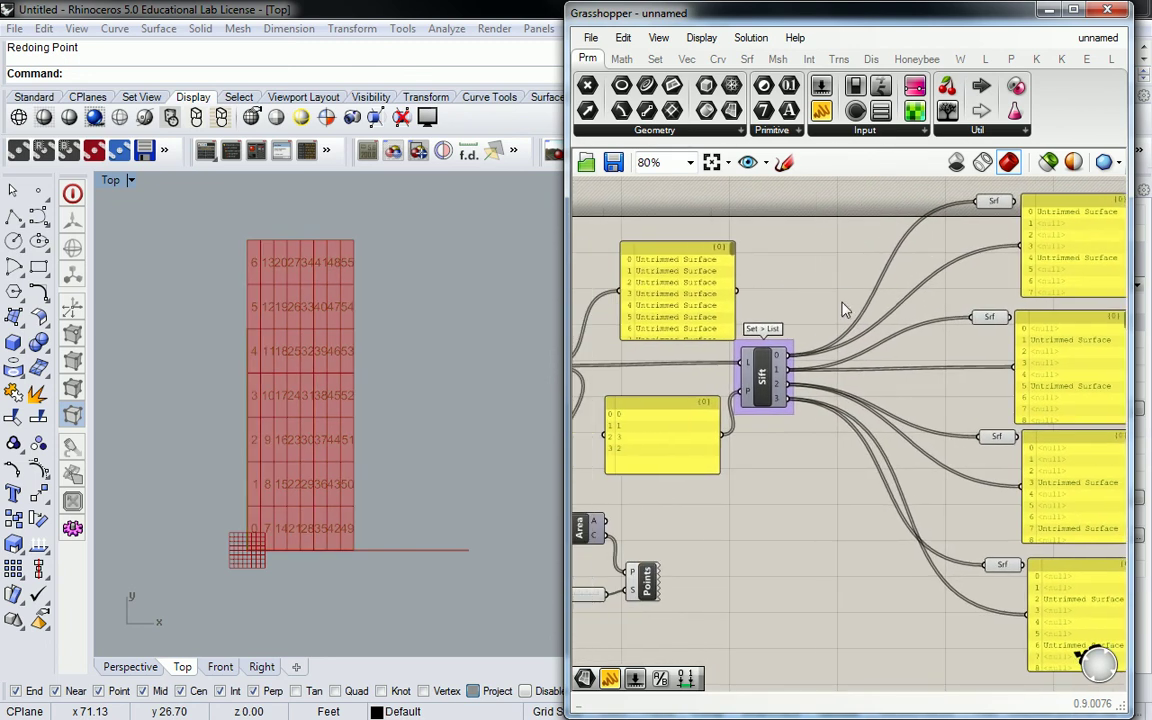